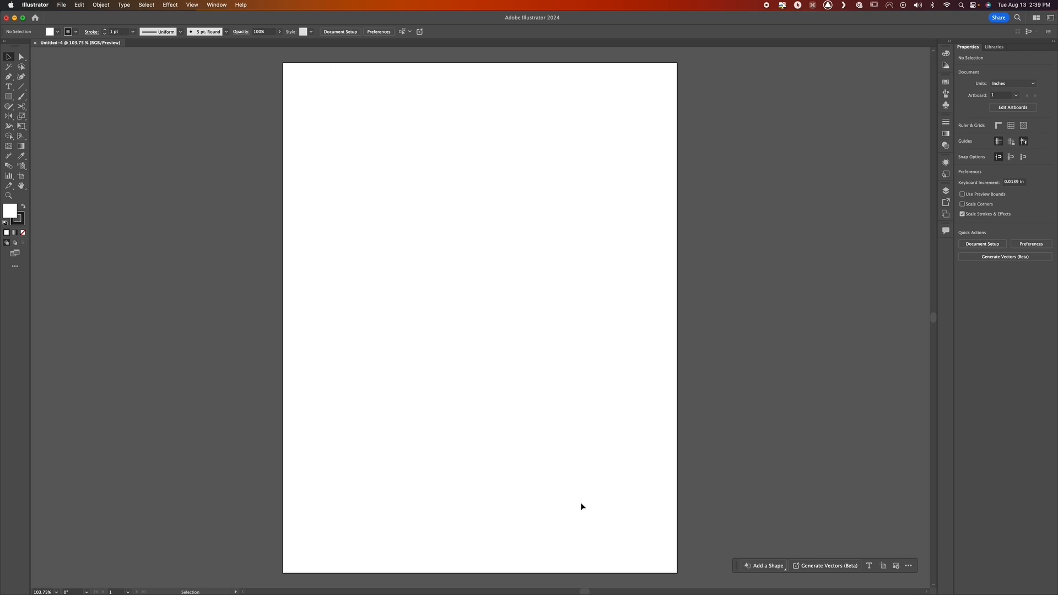
# Reset the Essentials Classic workspace to its default layout
pyautogui.click(468, 304)
pyautogui.click(215, 5)
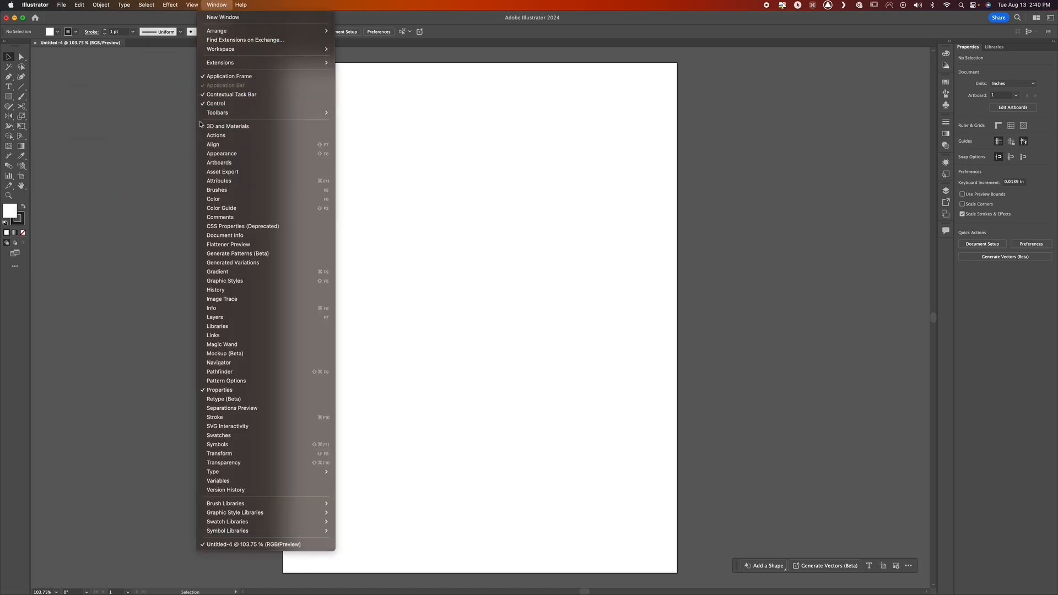
pyautogui.moveTo(223, 50)
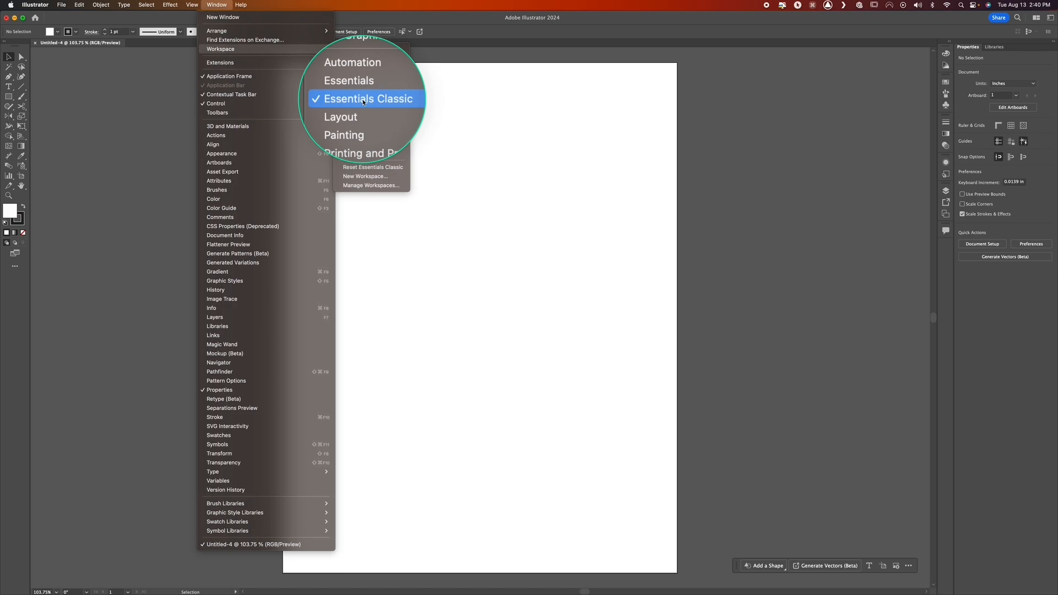
pyautogui.click(372, 167)
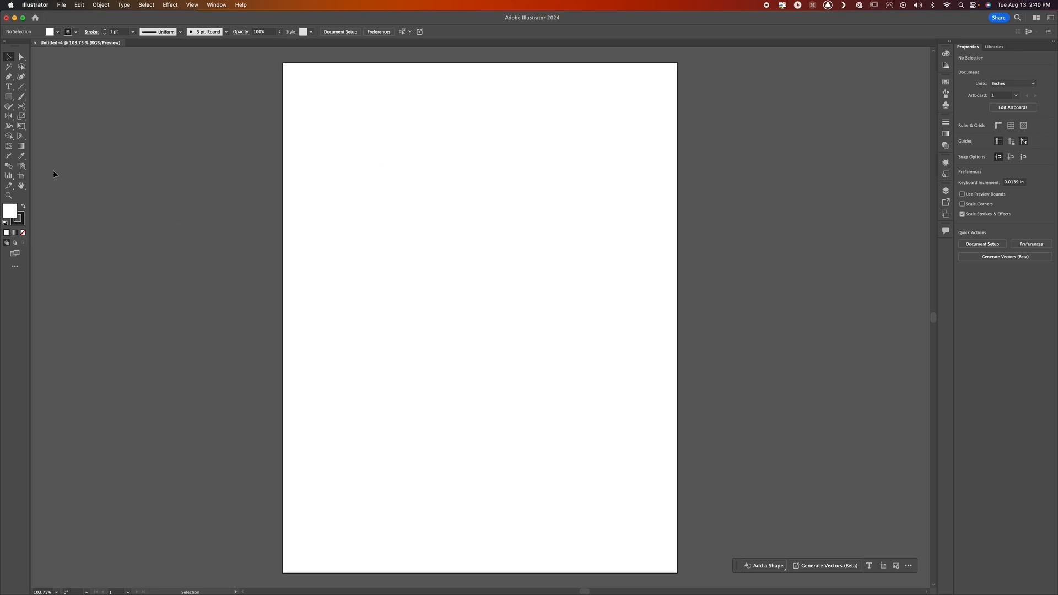
# Draw three rectangles across the artboard's upper half: about 2.51 × 3.08 in, a tall narrow one, and about 3.21 × 1.50 in
pyautogui.click(9, 98)
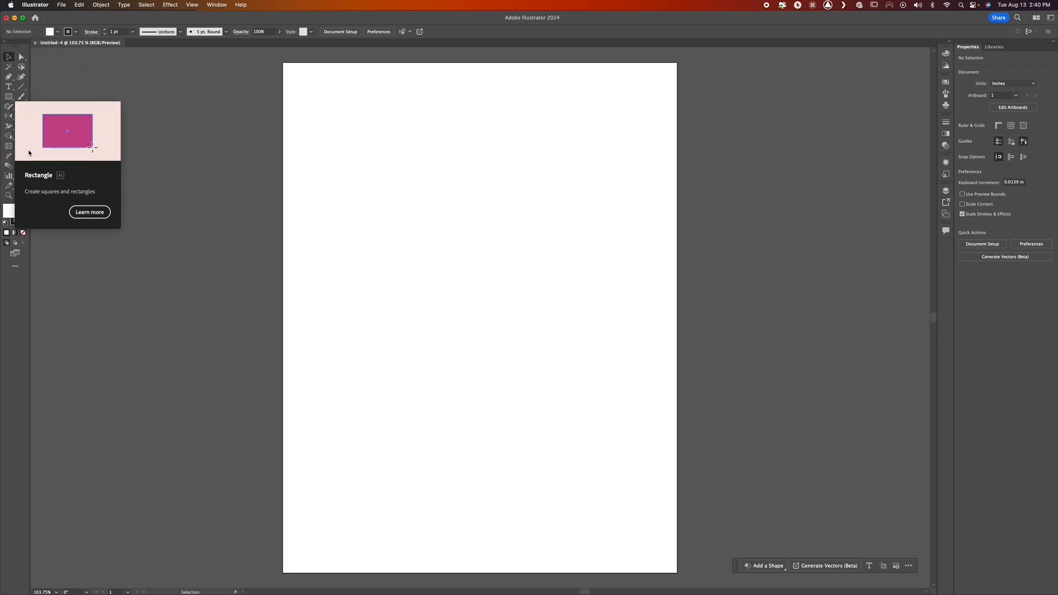
pyautogui.click(8, 97)
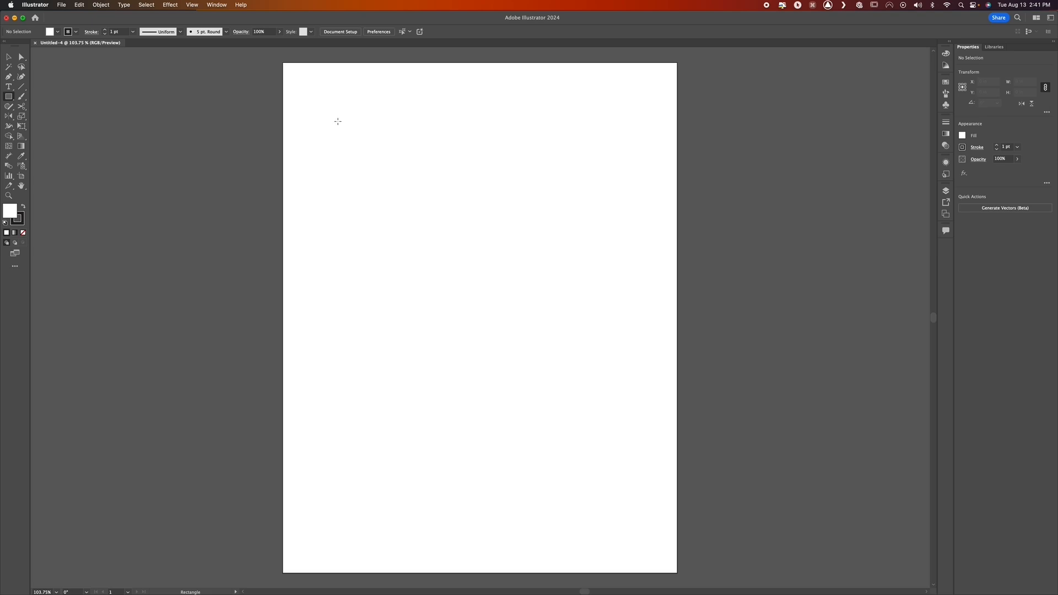
pyautogui.click(338, 121)
pyautogui.moveTo(339, 120)
pyautogui.mouseDown()
pyautogui.moveTo(409, 222)
pyautogui.moveTo(448, 226)
pyautogui.moveTo(432, 259)
pyautogui.moveTo(491, 241)
pyautogui.moveTo(451, 278)
pyautogui.moveTo(465, 273)
pyautogui.moveTo(452, 258)
pyautogui.moveTo(455, 265)
pyautogui.mouseUp()
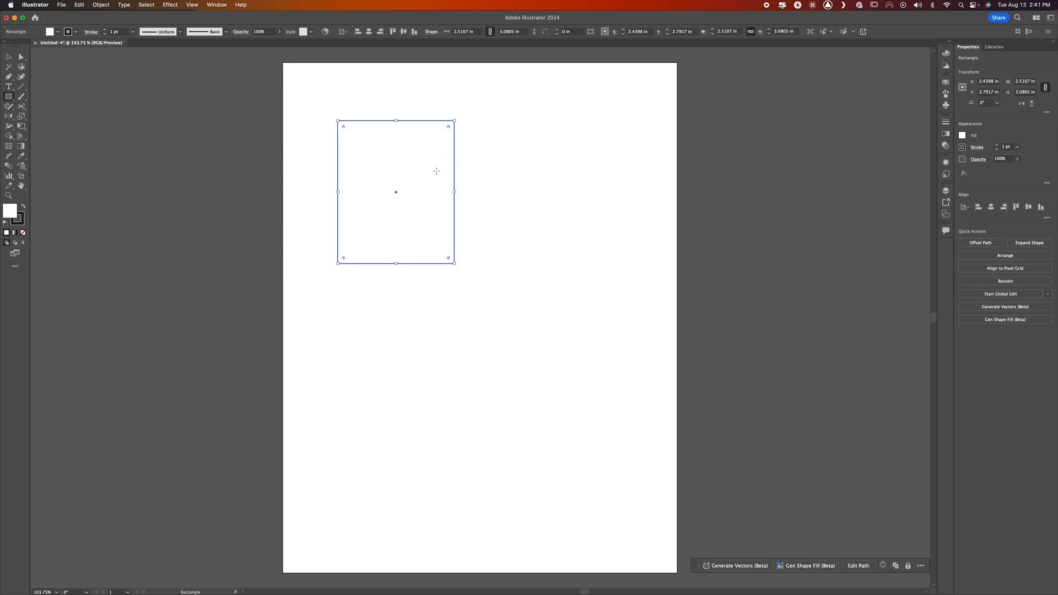
pyautogui.moveTo(468, 119); pyautogui.dragTo(484, 306)
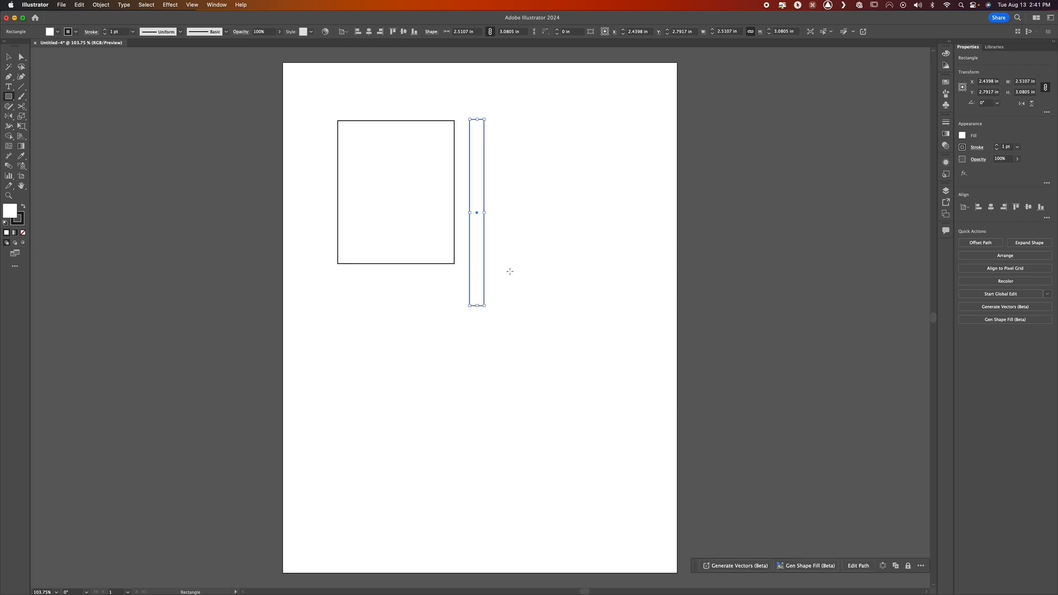
pyautogui.moveTo(500, 155)
pyautogui.mouseDown()
pyautogui.moveTo(535, 218)
pyautogui.moveTo(649, 225)
pyautogui.mouseUp()
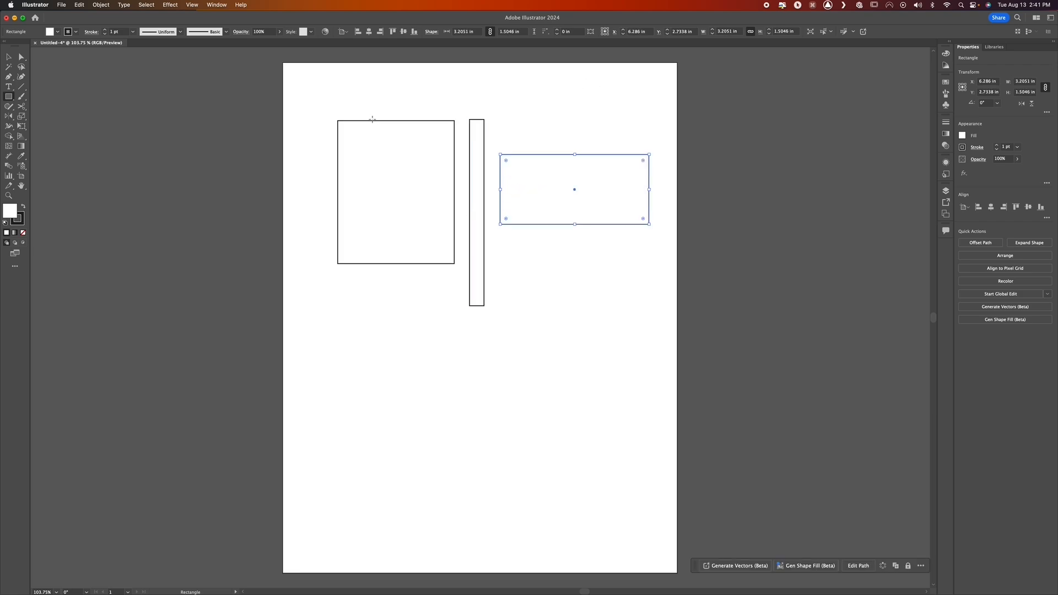
pyautogui.click(442, 193)
# Try to draw a square by eye below the large rectangle, about 2.36 × 2.31 in, and undo it
pyautogui.moveTo(339, 303); pyautogui.dragTo(449, 410)
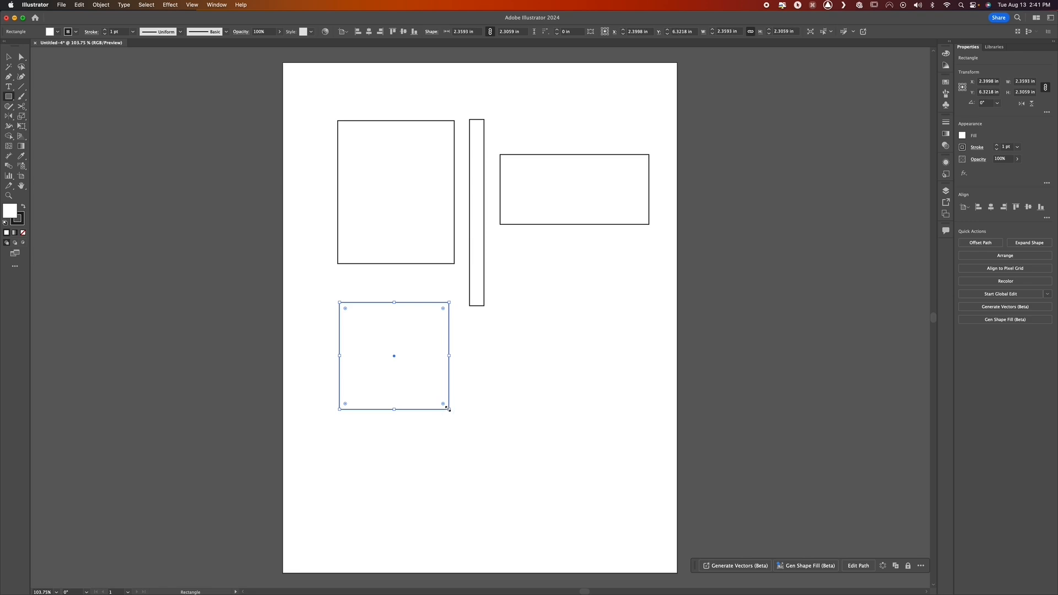
pyautogui.press('super+z')
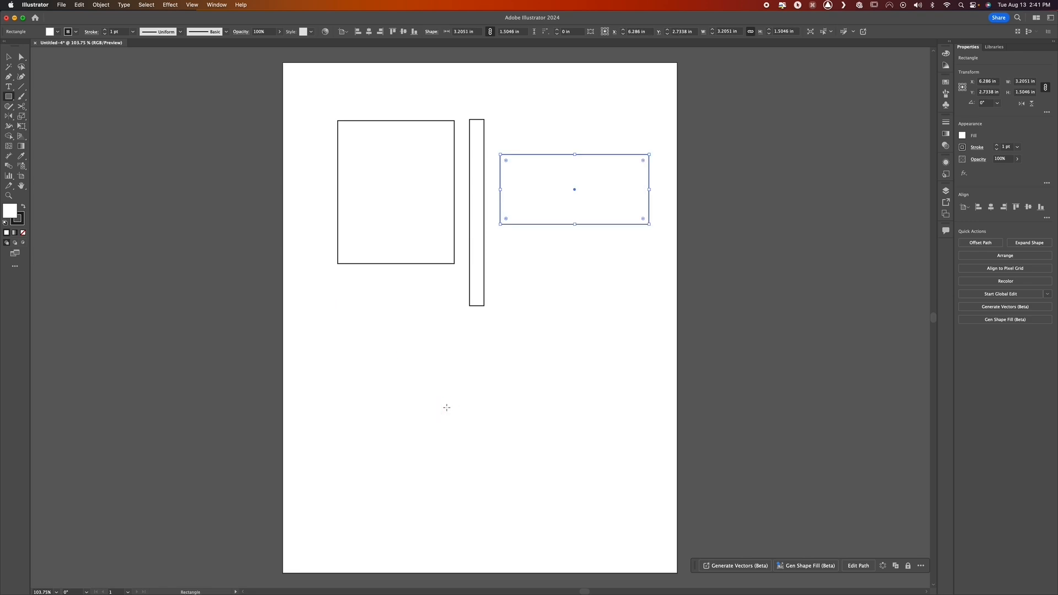
pyautogui.click(445, 406)
pyautogui.keyDown('super'); pyautogui.click(445, 405); pyautogui.keyUp('super')
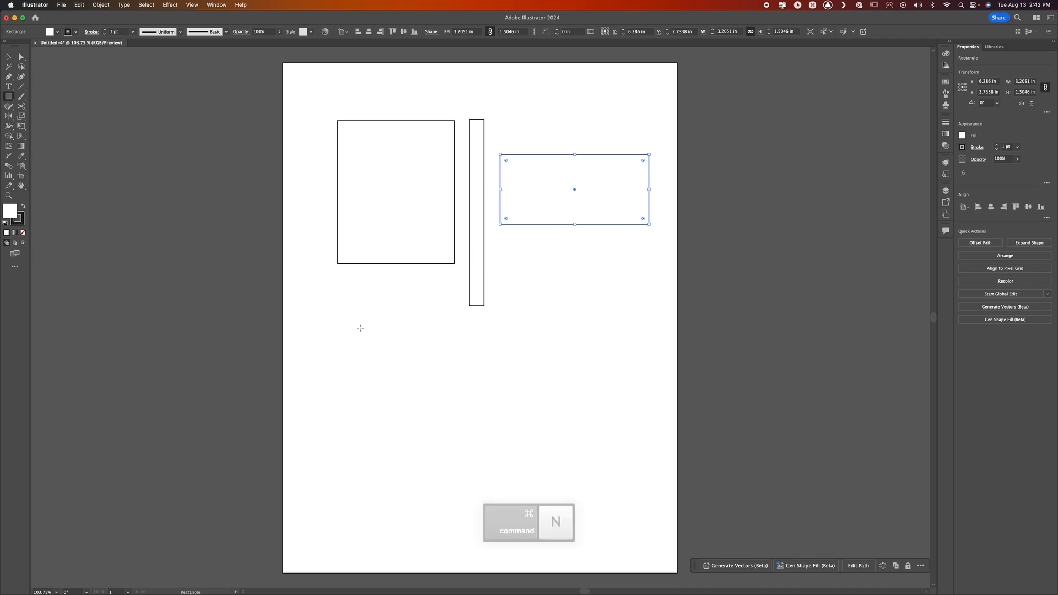
# Draw three proportion-constrained squares below the rectangles, with sides of about 2.52 in, 2.76 in and 1.97 in
pyautogui.click(353, 306)
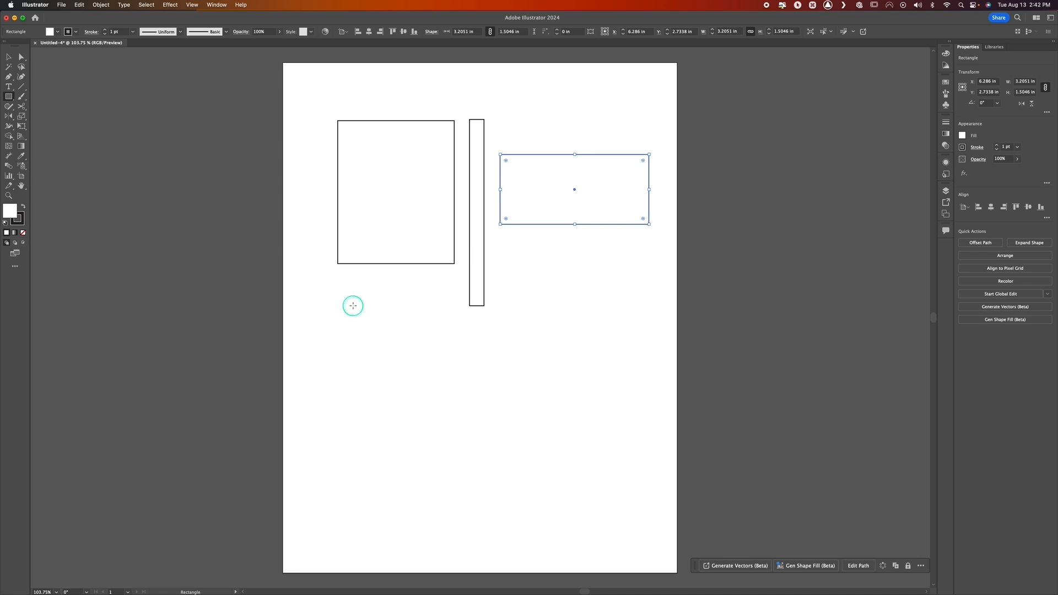
pyautogui.click(353, 305)
pyautogui.moveTo(338, 290); pyautogui.dragTo(431, 407)
pyautogui.click(510, 265)
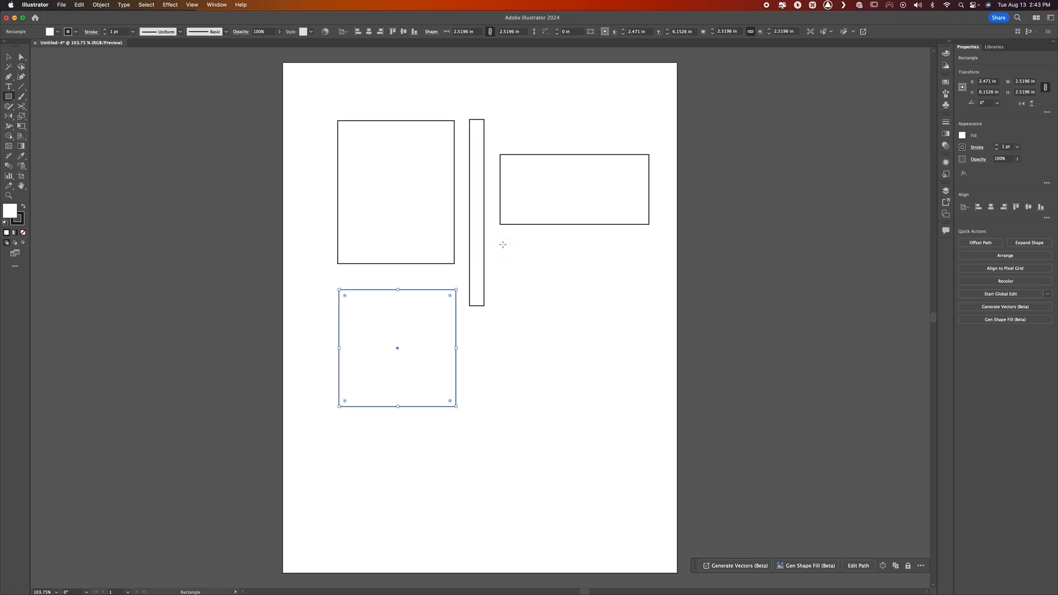
pyautogui.press('shift')
pyautogui.moveTo(501, 243)
pyautogui.mouseDown()
pyautogui.moveTo(595, 347)
pyautogui.moveTo(635, 414)
pyautogui.moveTo(554, 306)
pyautogui.moveTo(626, 399)
pyautogui.moveTo(579, 329)
pyautogui.moveTo(607, 373)
pyautogui.mouseUp()
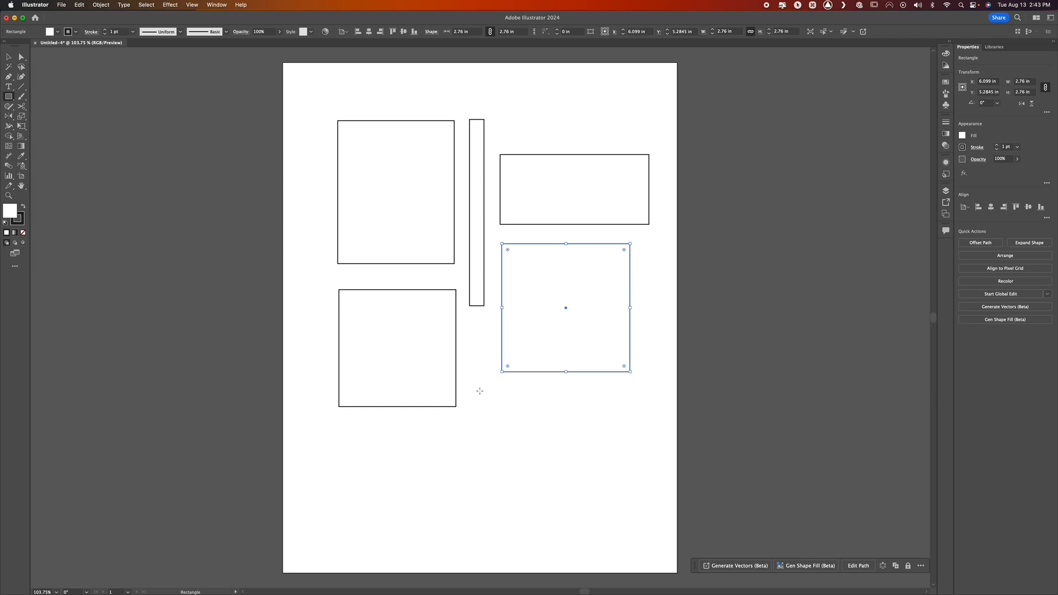
pyautogui.press('shift')
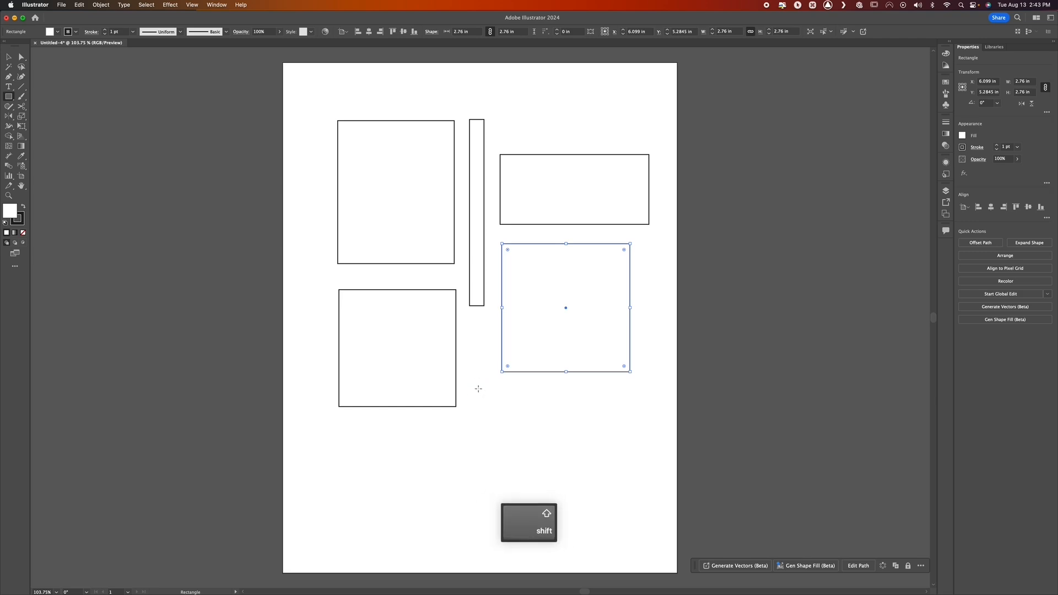
pyautogui.moveTo(477, 385); pyautogui.dragTo(550, 458)
pyautogui.moveTo(467, 445); pyautogui.dragTo(568, 477)
pyautogui.moveTo(513, 413)
pyautogui.mouseDown()
pyautogui.moveTo(595, 510)
pyautogui.moveTo(506, 416)
pyautogui.moveTo(588, 497)
pyautogui.moveTo(525, 434)
pyautogui.moveTo(569, 479)
pyautogui.moveTo(513, 394)
pyautogui.moveTo(606, 514)
pyautogui.moveTo(514, 422)
pyautogui.moveTo(568, 476)
pyautogui.mouseUp()
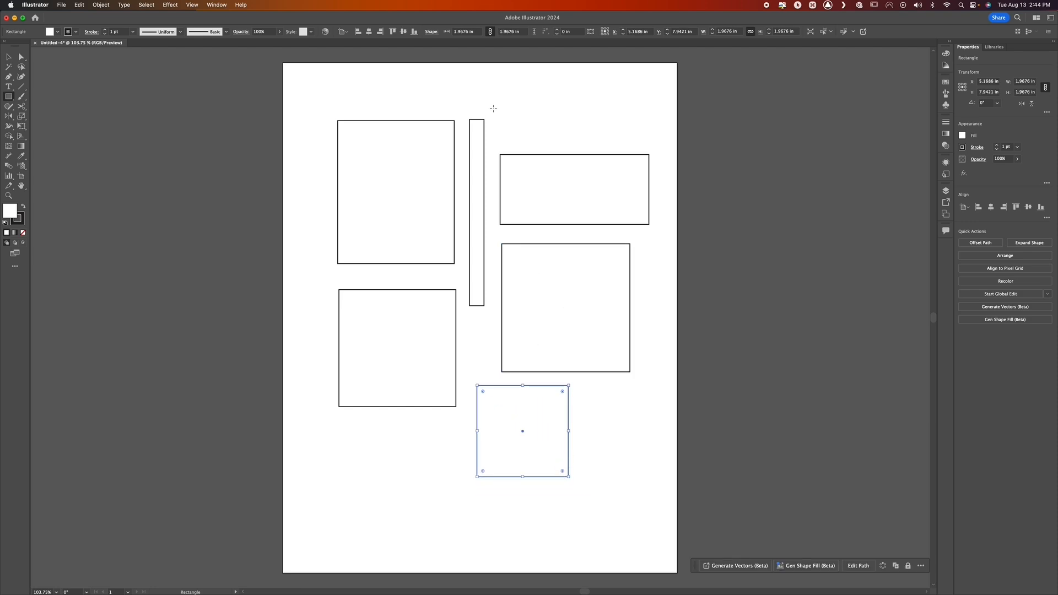
# Undo the three squares, keeping only the three rectangles in the artboard's upper half
pyautogui.press('super+z')
pyautogui.press('super+z')
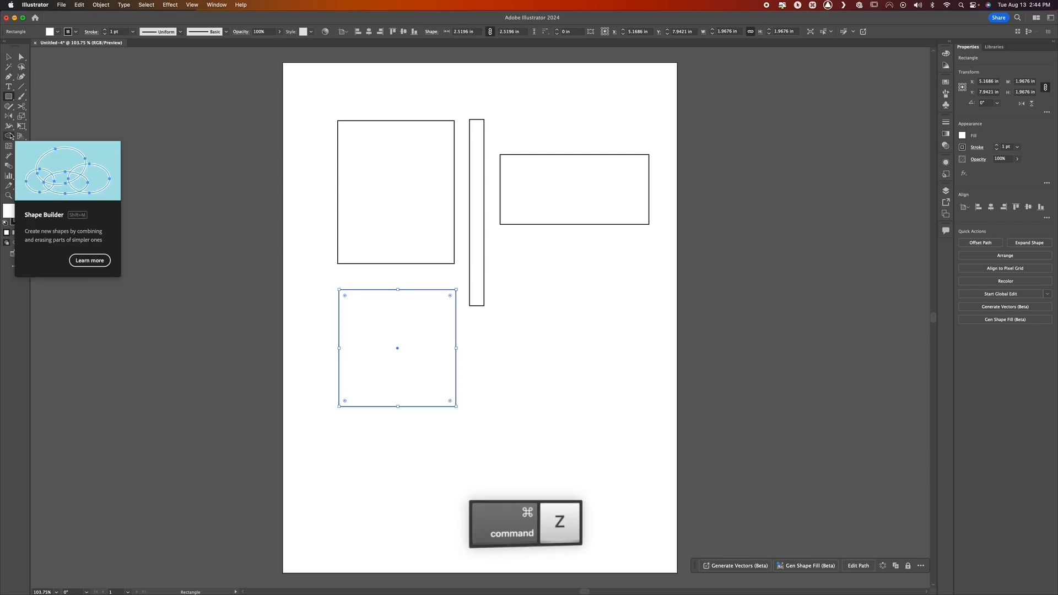
pyautogui.press('super+z')
pyautogui.press('super+z')
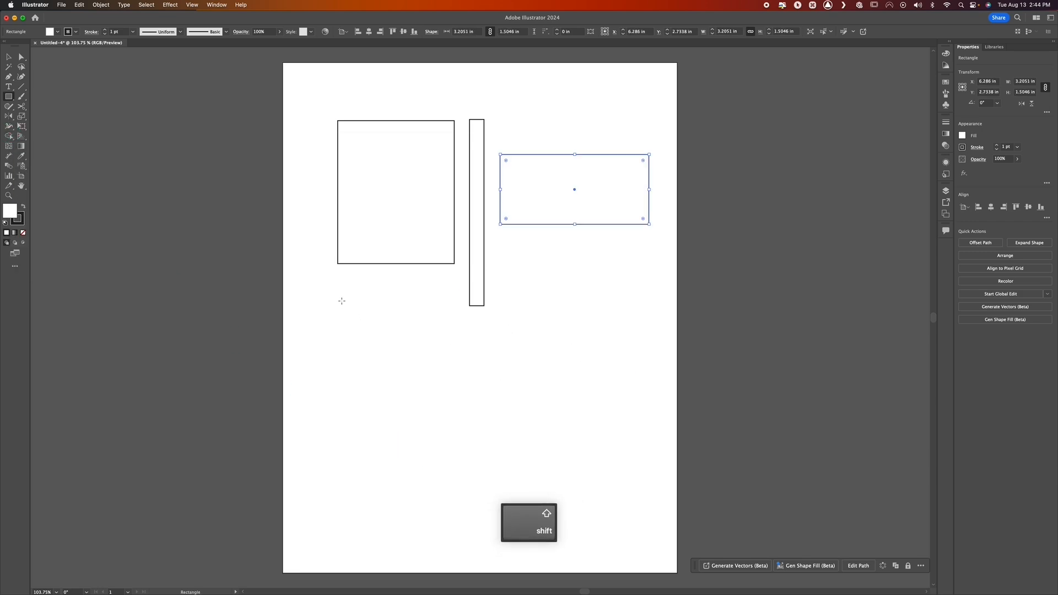
# Draw a square about 2.37 in wide below the large rectangle and, outward from its centre, one about 1.98 in wide below the wide rectangle
pyautogui.moveTo(341, 300); pyautogui.dragTo(433, 409)
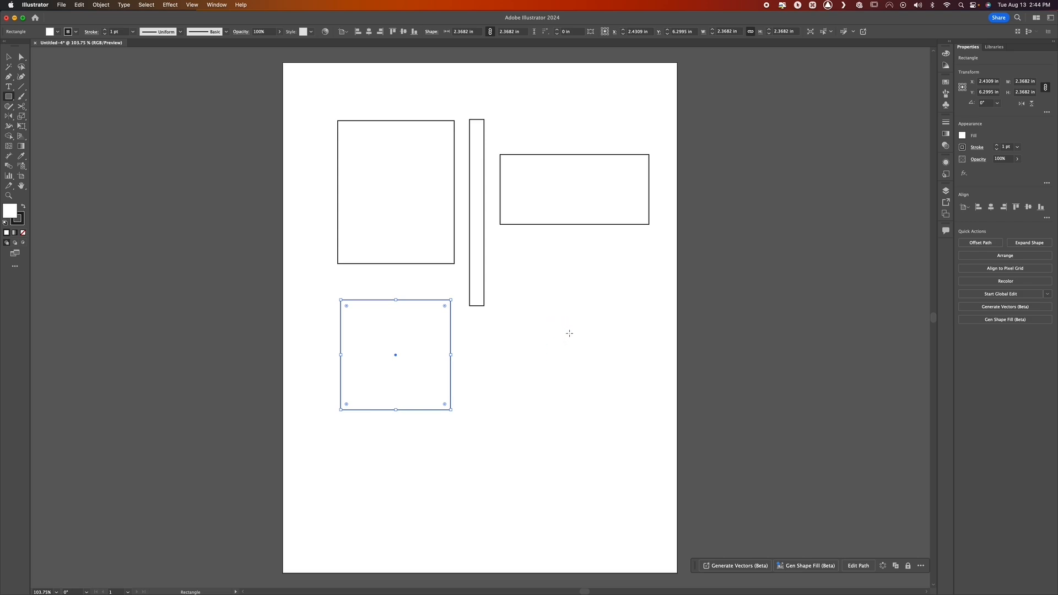
pyautogui.press('alt')
pyautogui.press('shift')
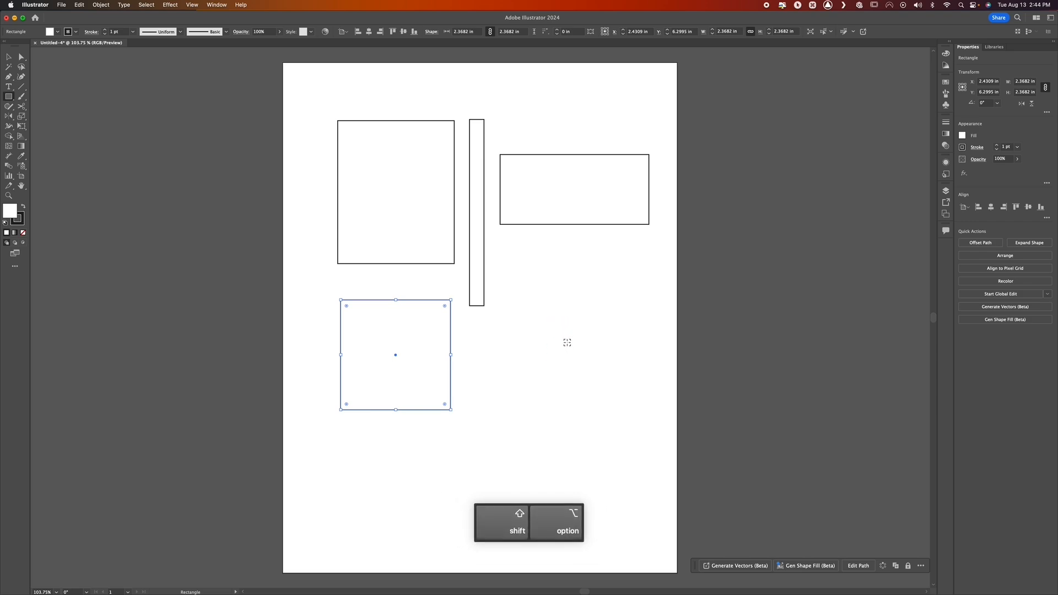
pyautogui.moveTo(569, 350)
pyautogui.mouseDown()
pyautogui.moveTo(523, 296)
pyautogui.moveTo(522, 304)
pyautogui.mouseUp()
pyautogui.press('shift')
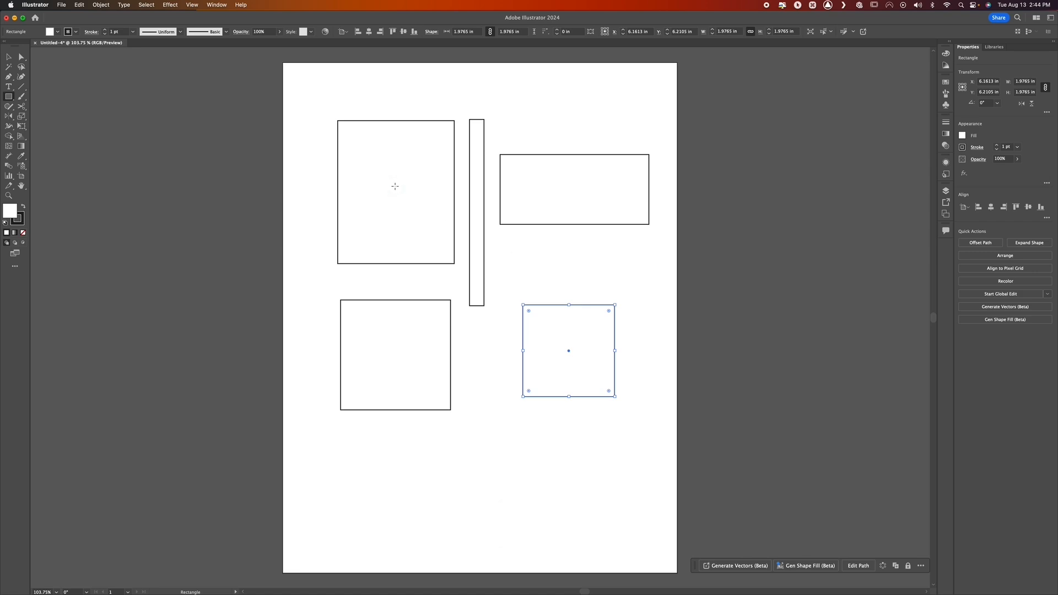
pyautogui.click(395, 185)
pyautogui.moveTo(396, 353); pyautogui.dragTo(370, 319)
# Create a rectangle with an exact width of 3.5 in and height of 2 in, below the smaller square
pyautogui.click(466, 479)
pyautogui.press('ctrl')
pyautogui.click(486, 432)
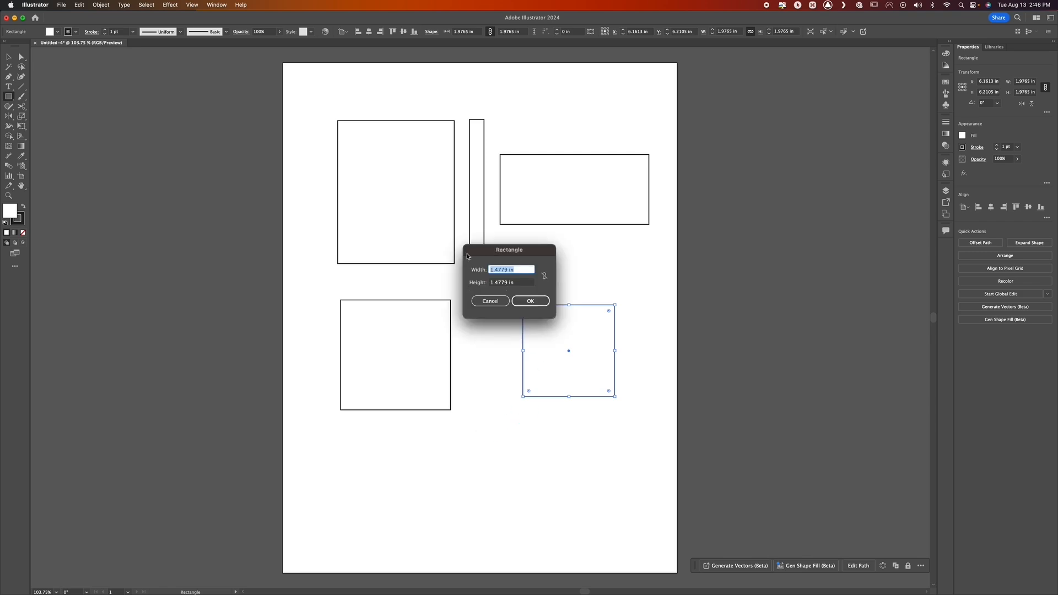
pyautogui.press('ctrl')
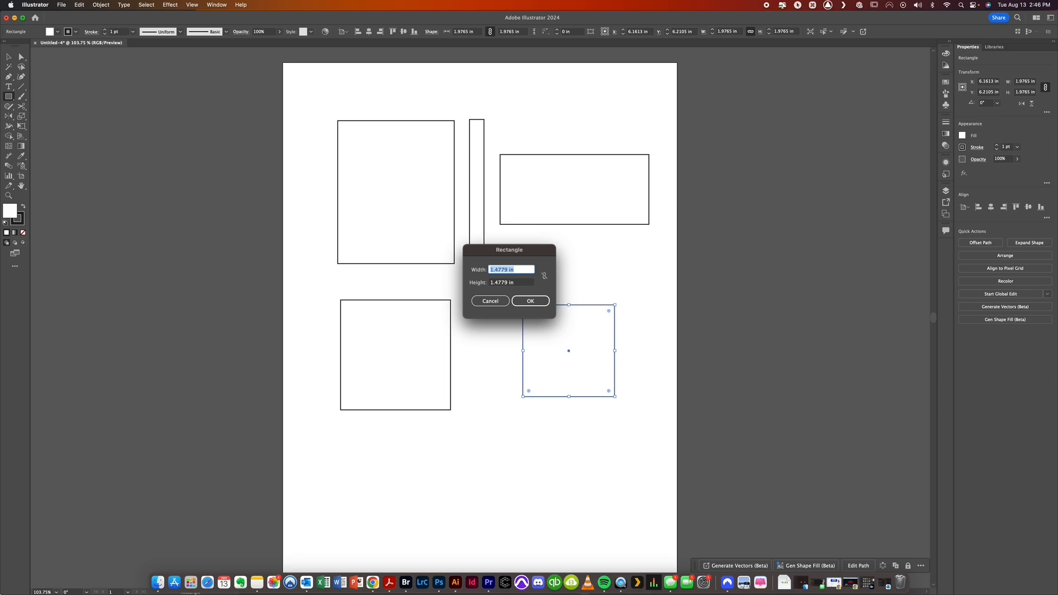
pyautogui.write('3.5')
pyautogui.press('Tab')
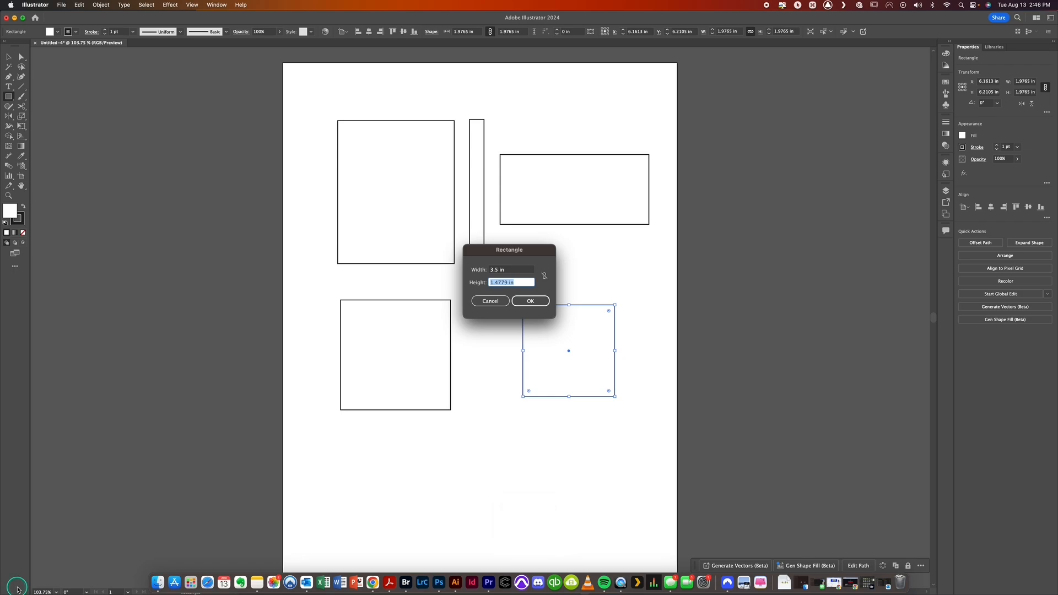
pyautogui.write('2')
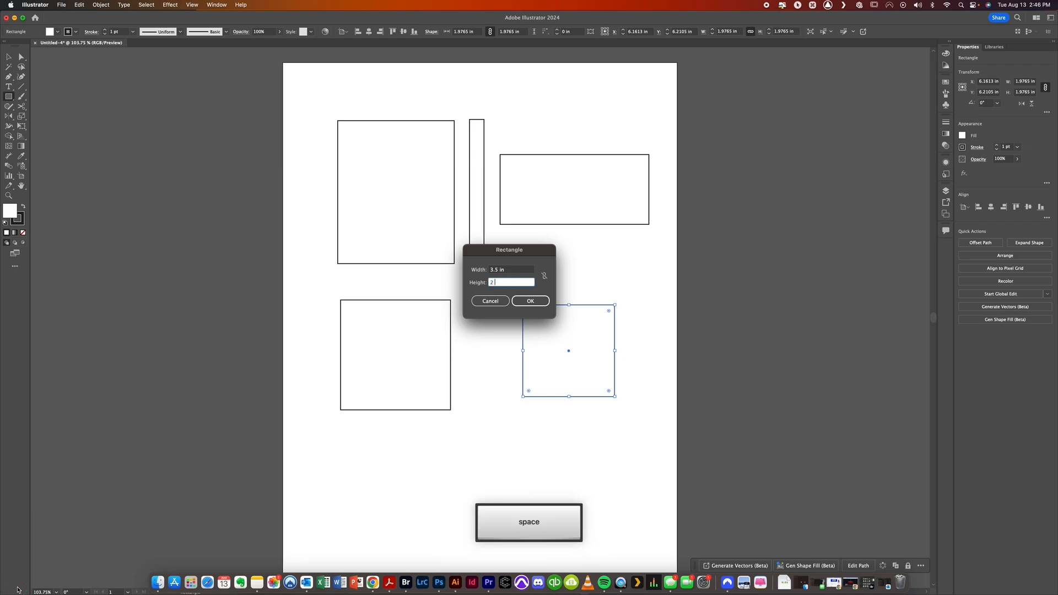
pyautogui.press('BackSpace')
pyautogui.press('BackSpace')
pyautogui.press('BackSpace')
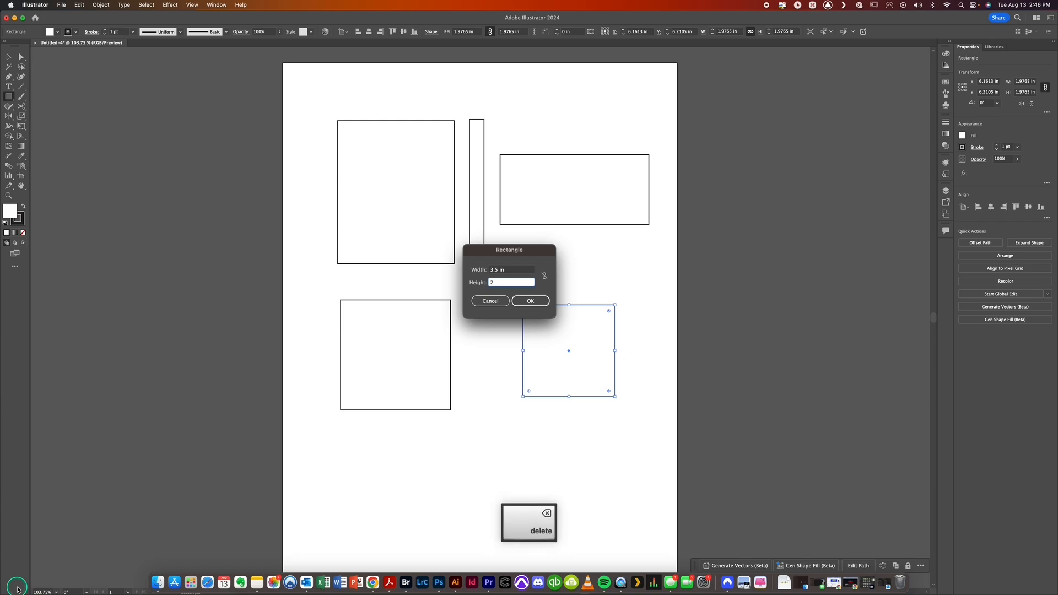
pyautogui.write('in')
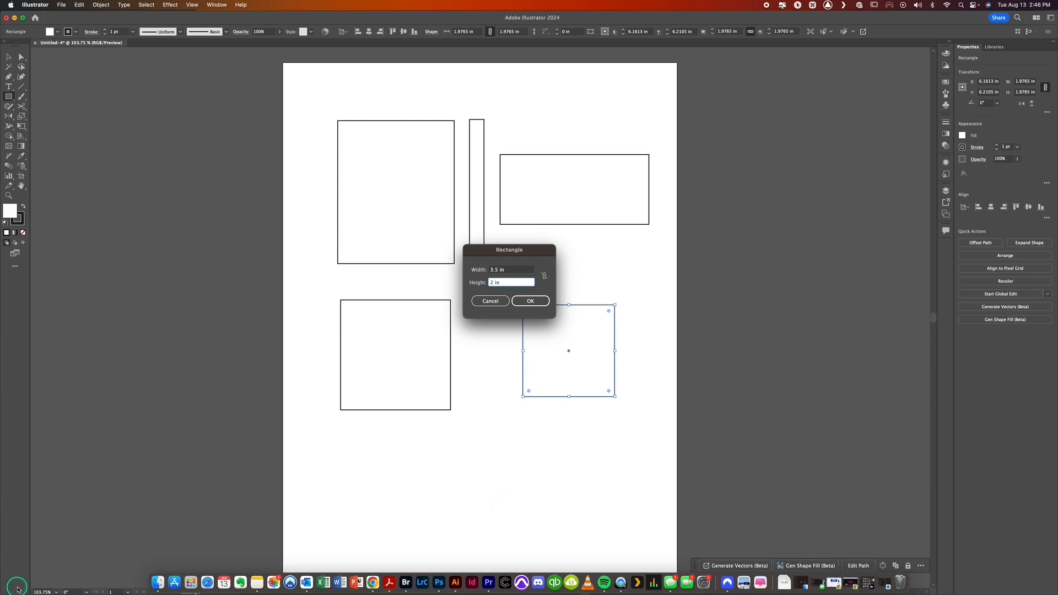
pyautogui.press('ctrl')
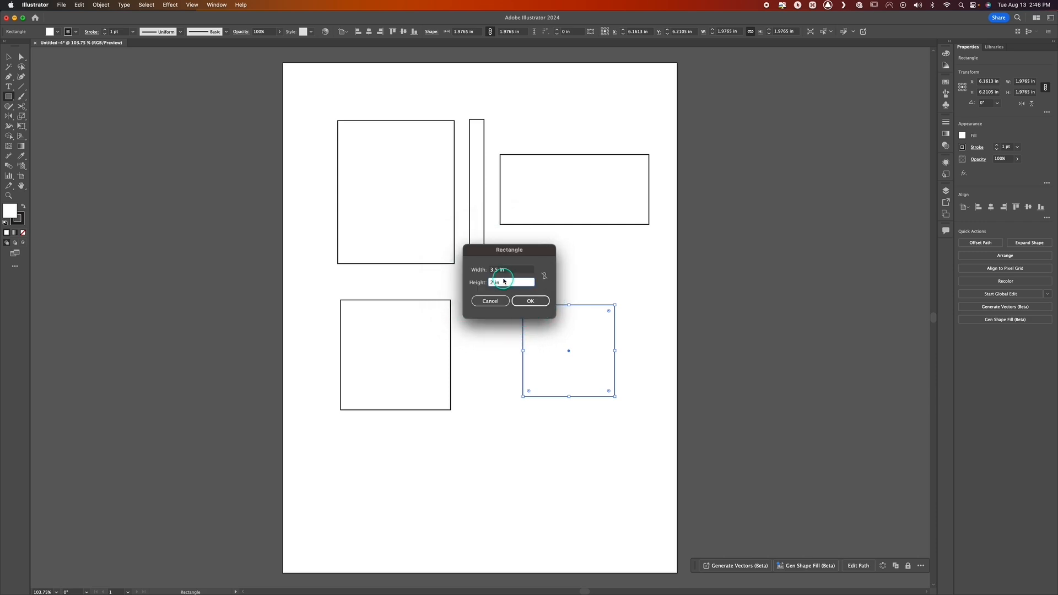
pyautogui.press('ctrl')
pyautogui.click(494, 282)
pyautogui.click(526, 302)
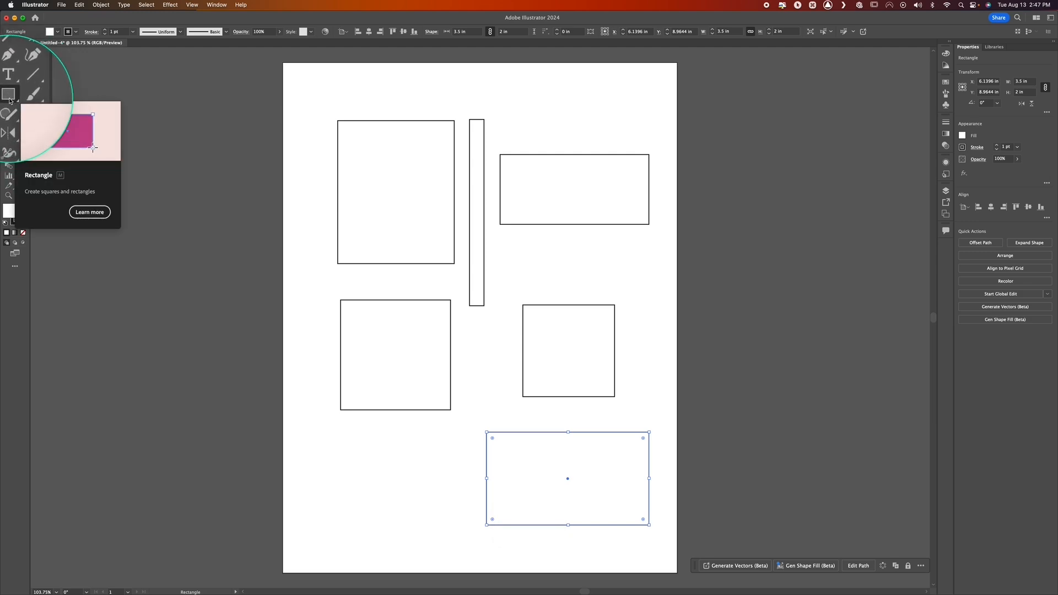
# Delete all the rectangles and squares from the artboard
pyautogui.press('ctrl')
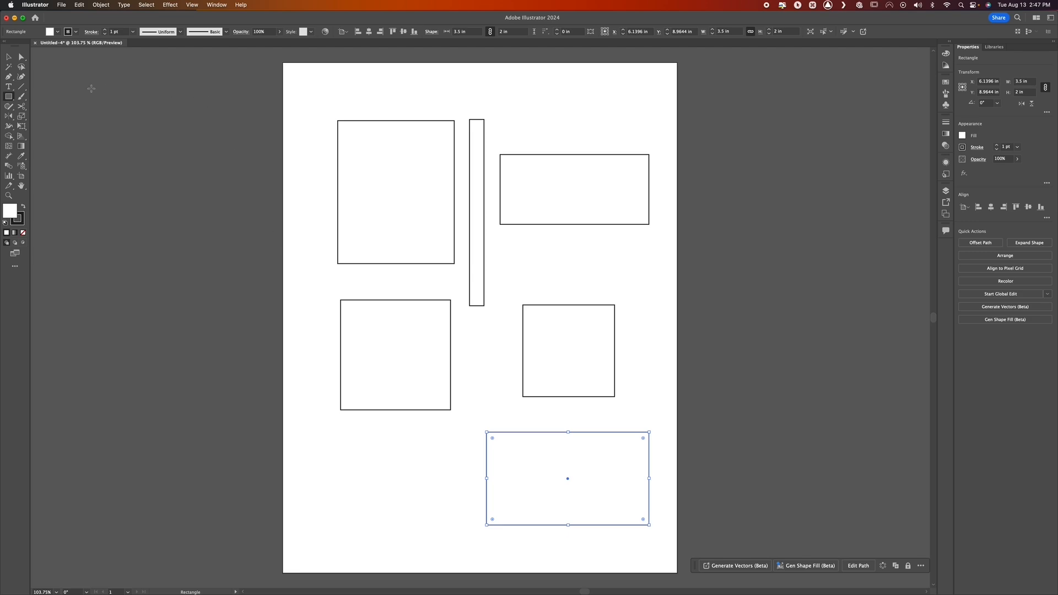
pyautogui.click(330, 214)
pyautogui.click(177, 165)
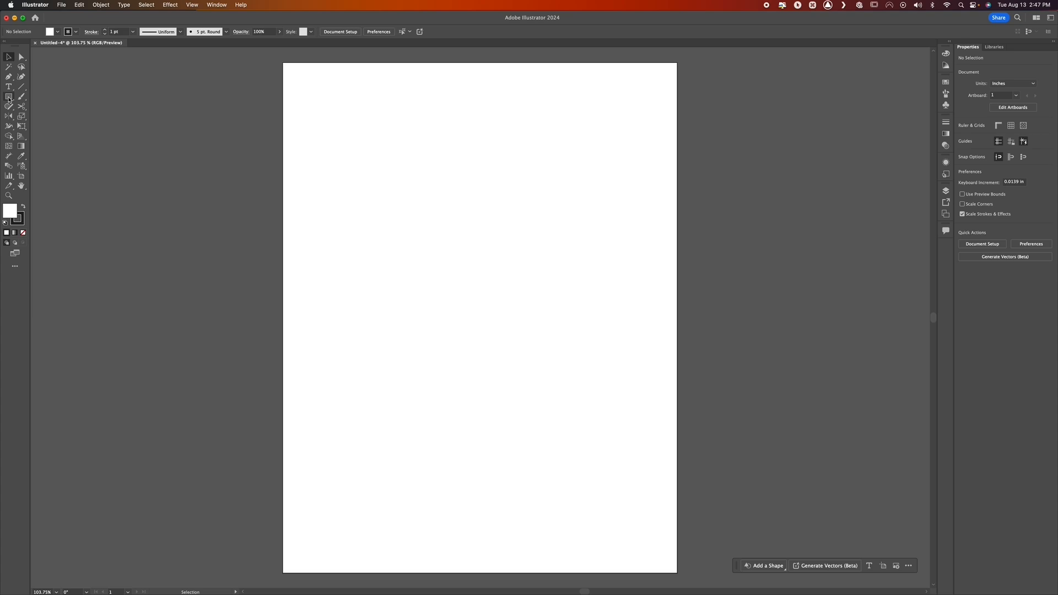
# Draw three freehand ellipses in the artboard's upper half, about 1.60 × 2.97 in, 2.39 × 1.12 in and 2.16 × 1.45 in
pyautogui.press('ctrl')
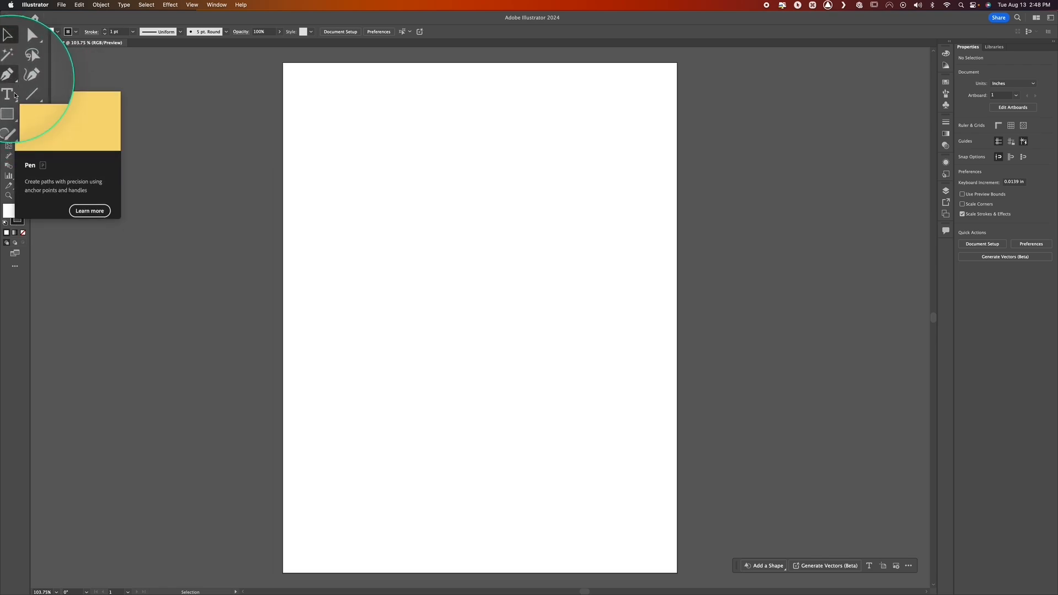
pyautogui.click(10, 97)
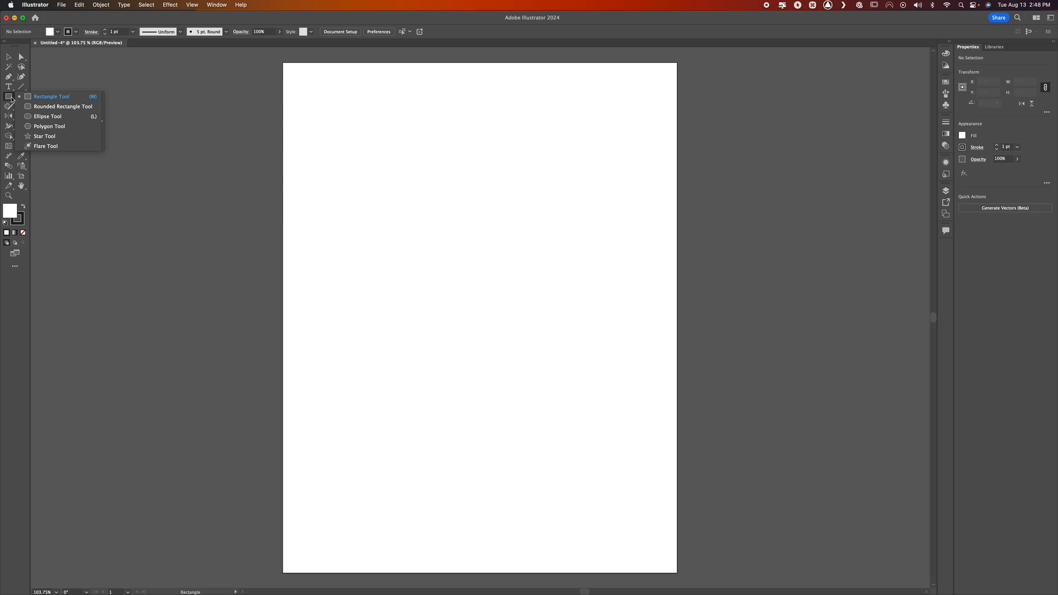
pyautogui.press('ctrl')
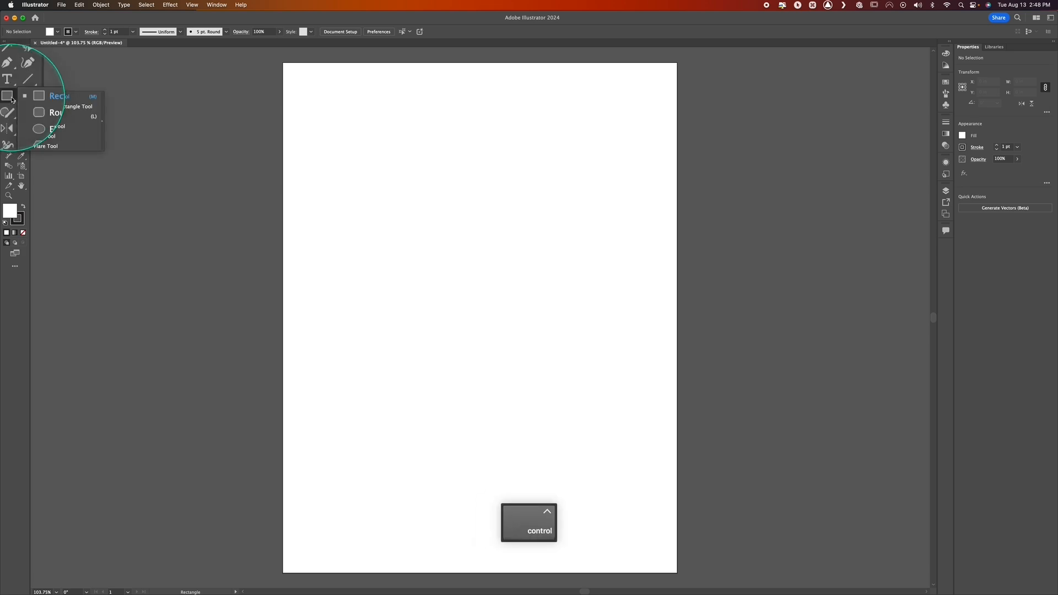
pyautogui.press('ctrl')
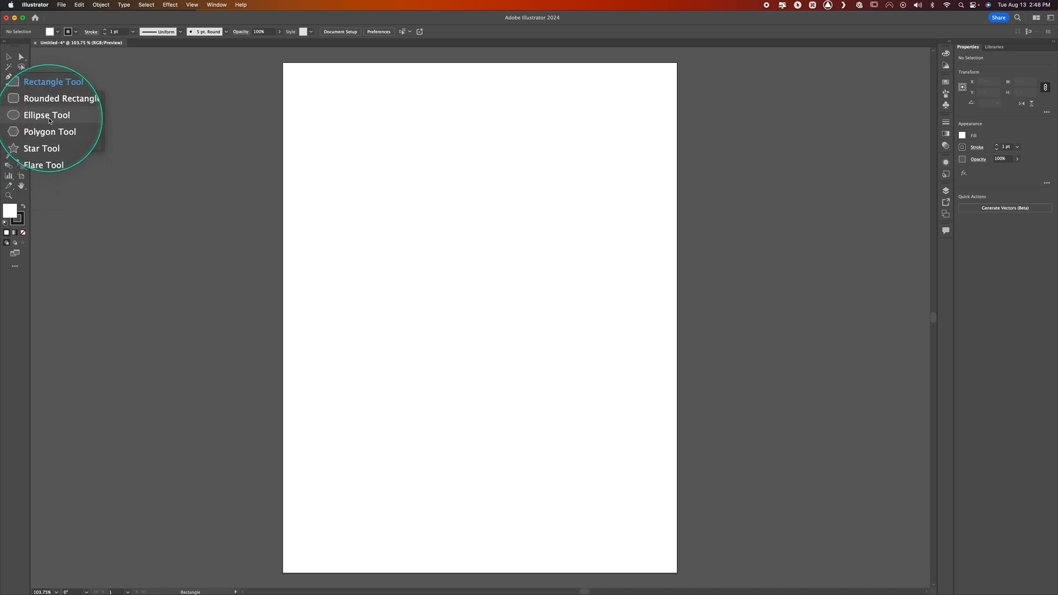
pyautogui.press('ctrl')
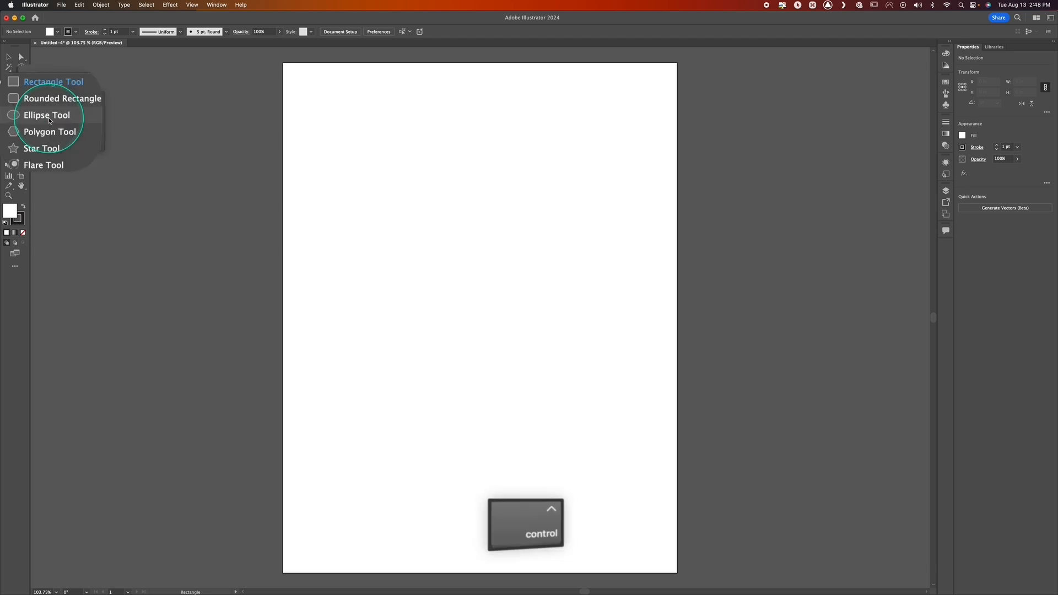
pyautogui.click(47, 116)
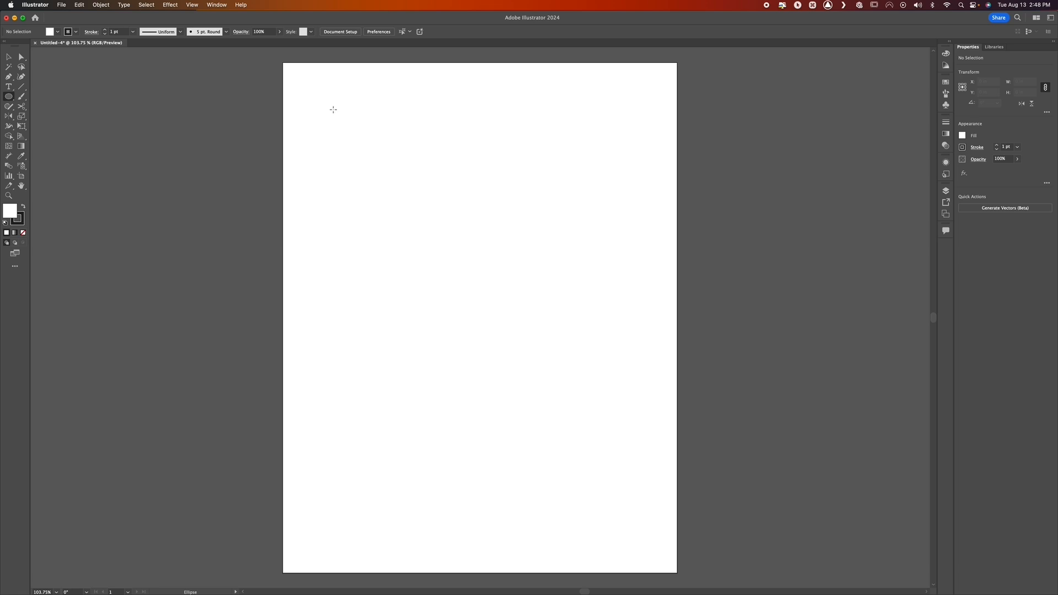
pyautogui.moveTo(318, 89); pyautogui.dragTo(393, 226)
pyautogui.moveTo(451, 110); pyautogui.dragTo(563, 163)
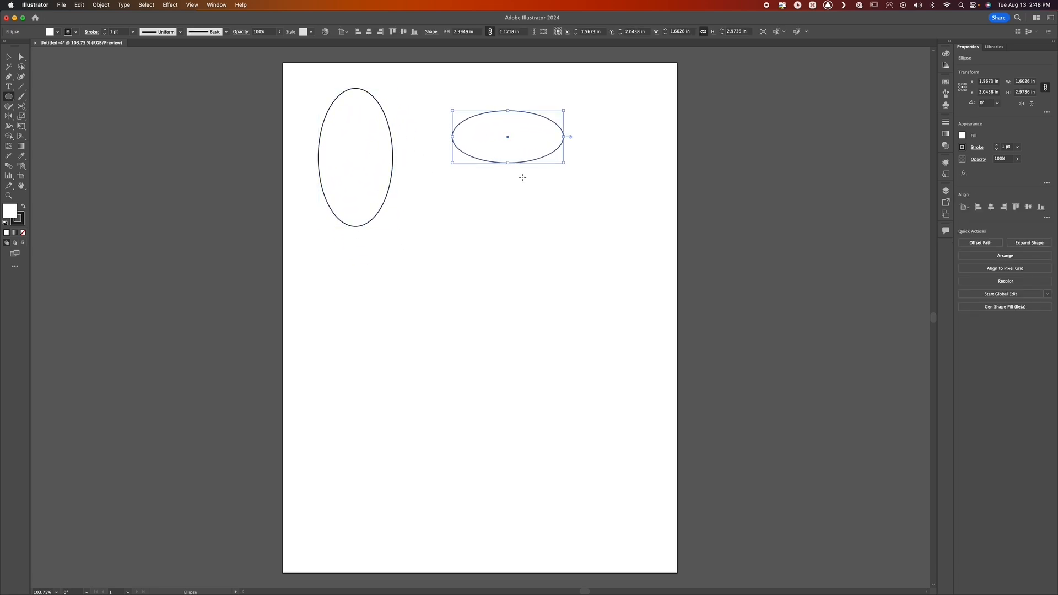
pyautogui.moveTo(426, 179); pyautogui.dragTo(526, 246)
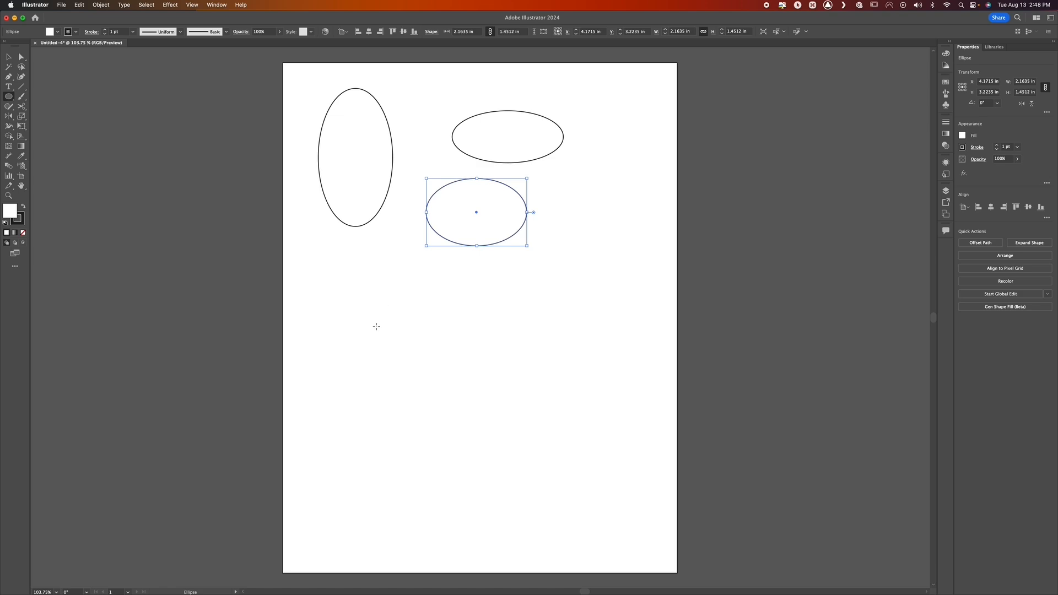
# Draw two perfect circles side by side below the ellipses, about 2.15 in and 2.10 in wide
pyautogui.click(377, 280)
pyautogui.press('shift')
pyautogui.moveTo(336, 252); pyautogui.dragTo(416, 352)
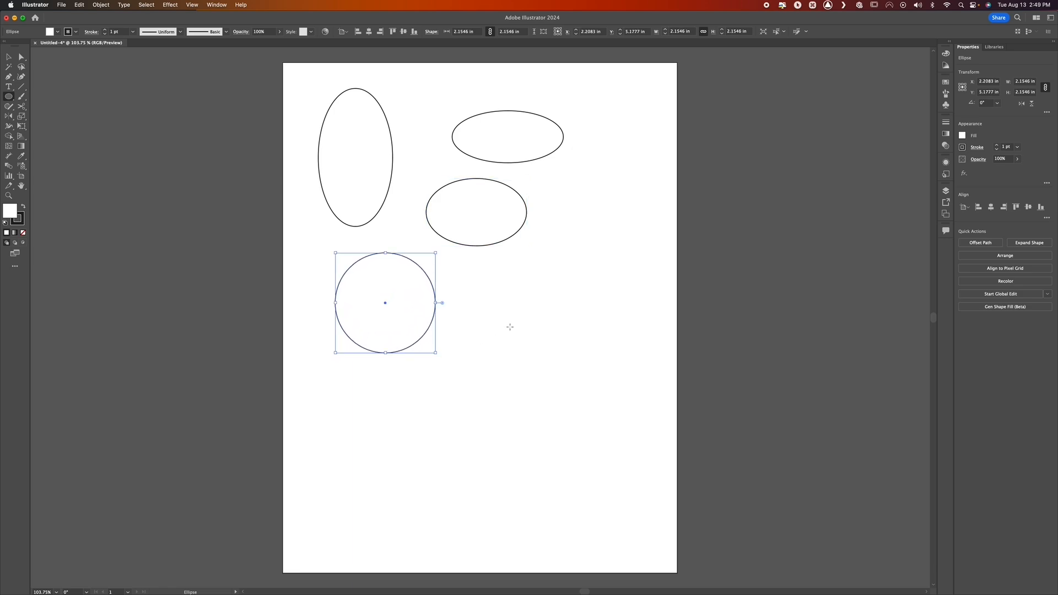
pyautogui.moveTo(467, 258)
pyautogui.mouseDown()
pyautogui.moveTo(503, 295)
pyautogui.moveTo(496, 287)
pyautogui.moveTo(504, 315)
pyautogui.mouseUp()
pyautogui.press('super+z')
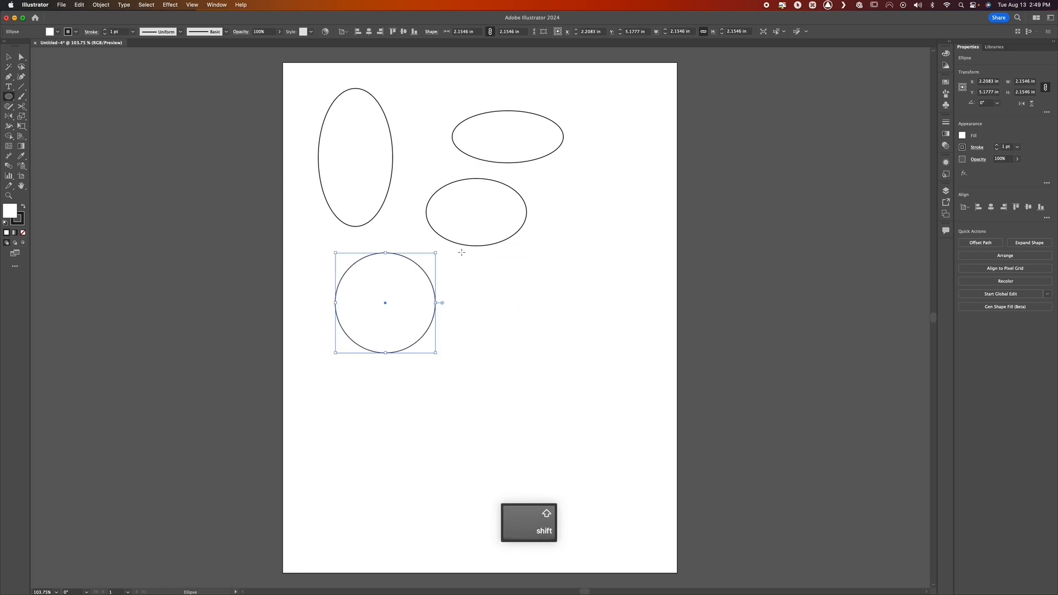
pyautogui.moveTo(462, 253); pyautogui.dragTo(546, 351)
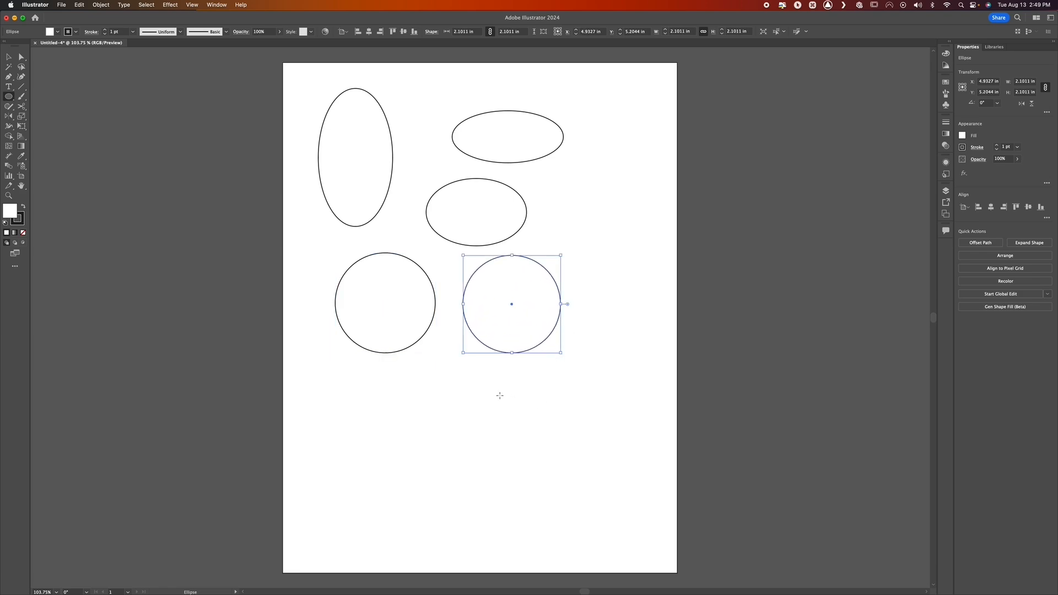
# Draw two circles outward from their centres, one about 2.14 in wide below the pair and one about 1.75 in wide to its right
pyautogui.click(415, 401)
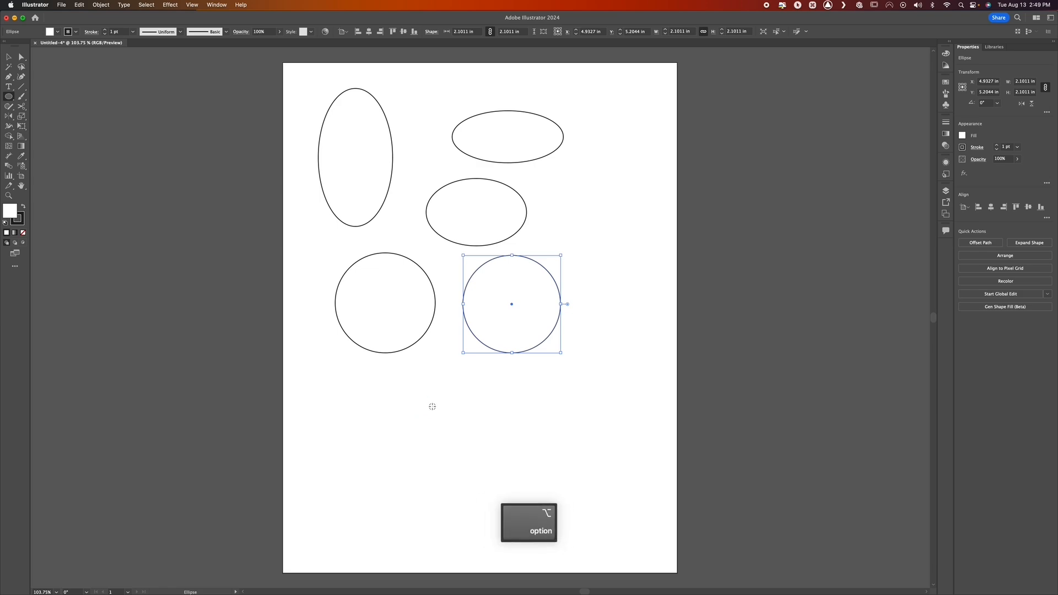
pyautogui.moveTo(445, 410); pyautogui.dragTo(412, 361)
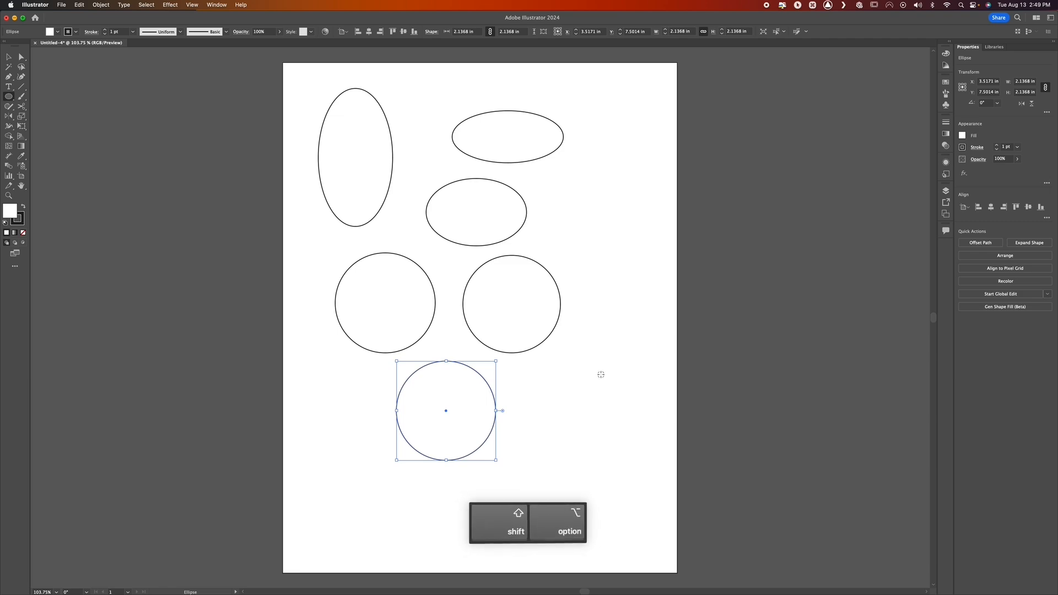
pyautogui.moveTo(600, 374); pyautogui.dragTo(560, 334)
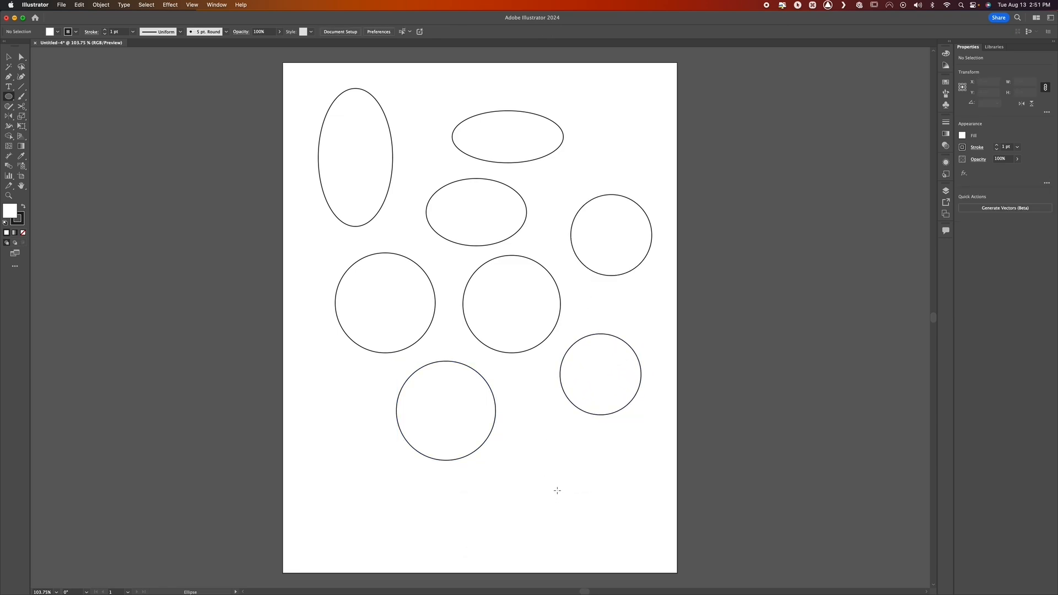
# Create an ellipse from exact width and height values, placed beside the lowest circle
pyautogui.click(527, 432)
pyautogui.click(537, 430)
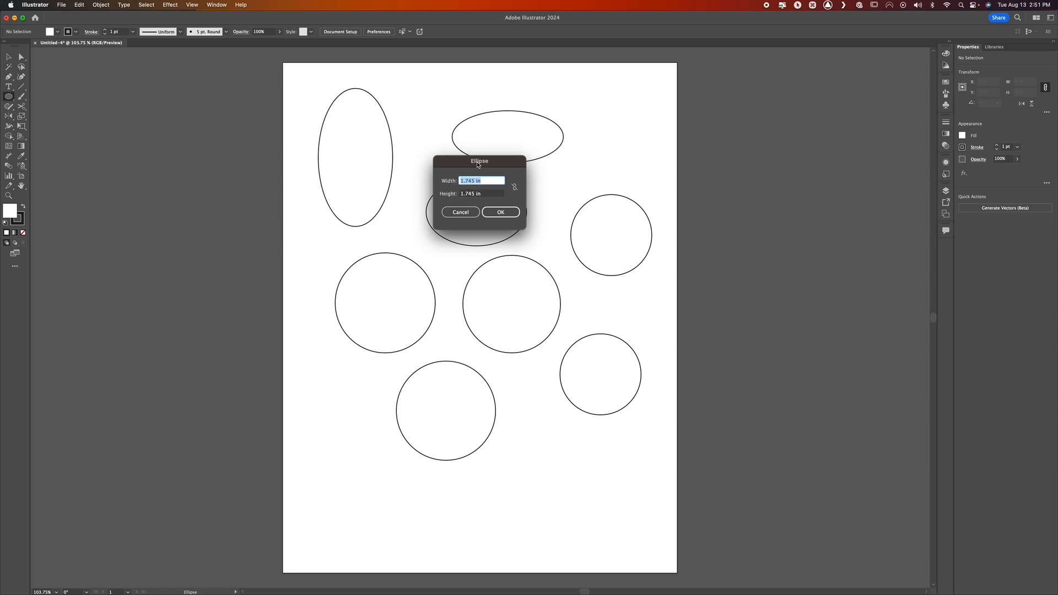
pyautogui.moveTo(477, 164); pyautogui.dragTo(516, 230)
pyautogui.click(543, 285)
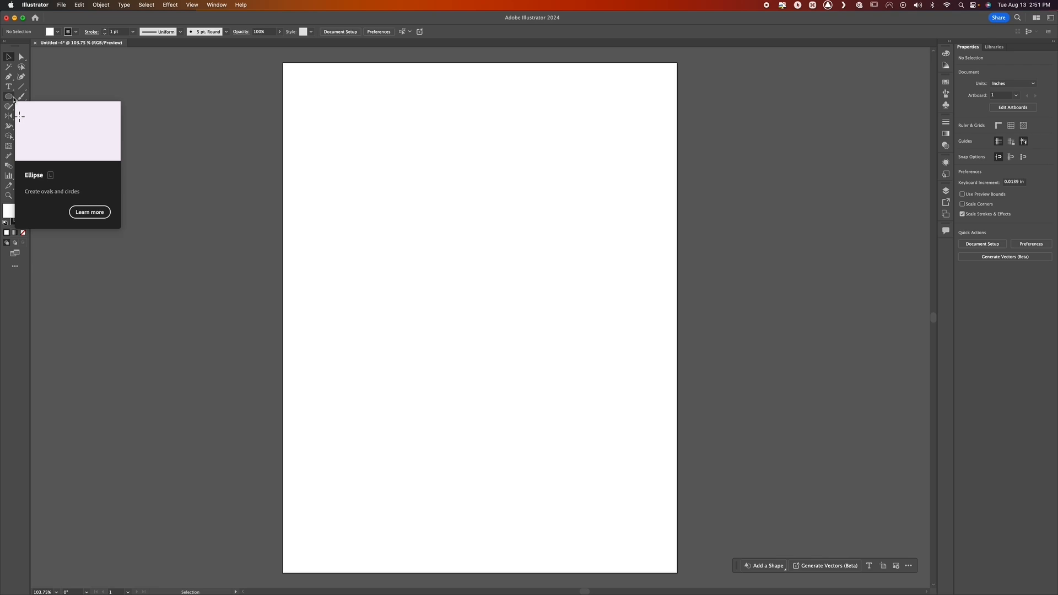
# Draw a freehand, tilted hexagon about 1.21 in wide near the artboard's upper-left corner with the Polygon tool
pyautogui.click(8, 96)
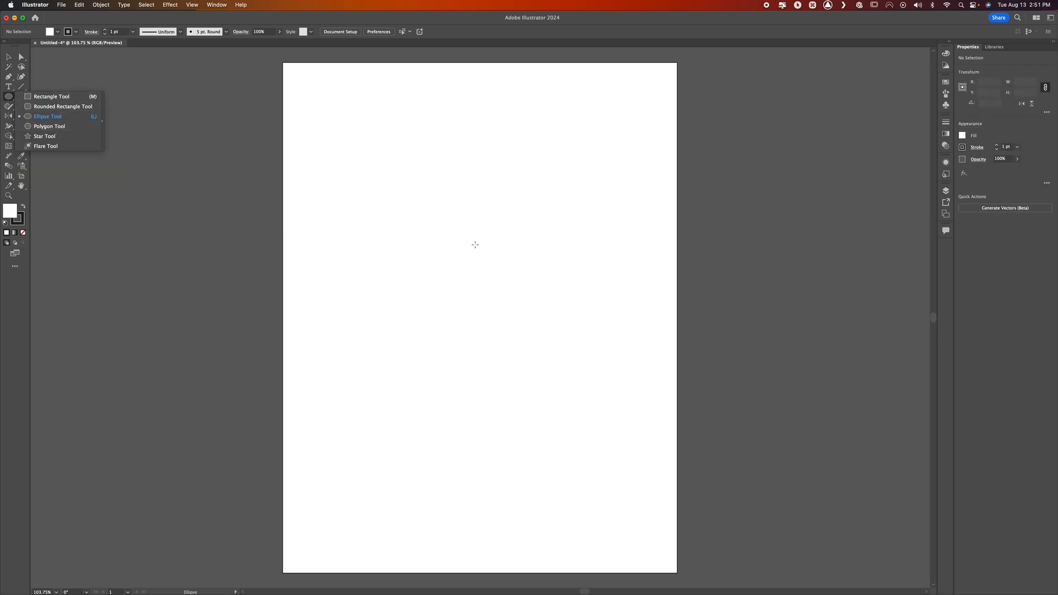
pyautogui.click(47, 116)
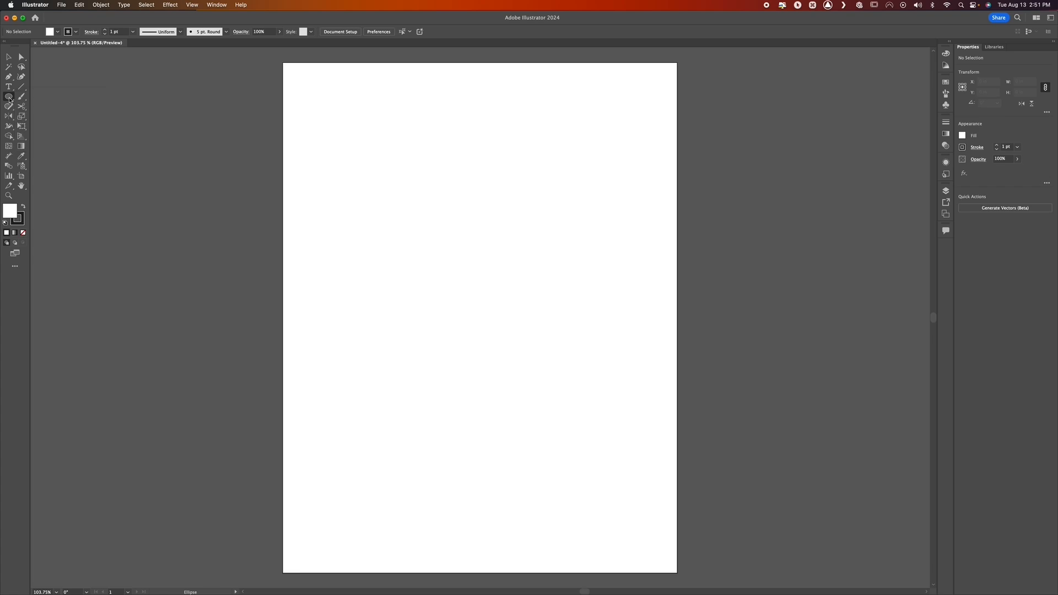
pyautogui.press('ctrl')
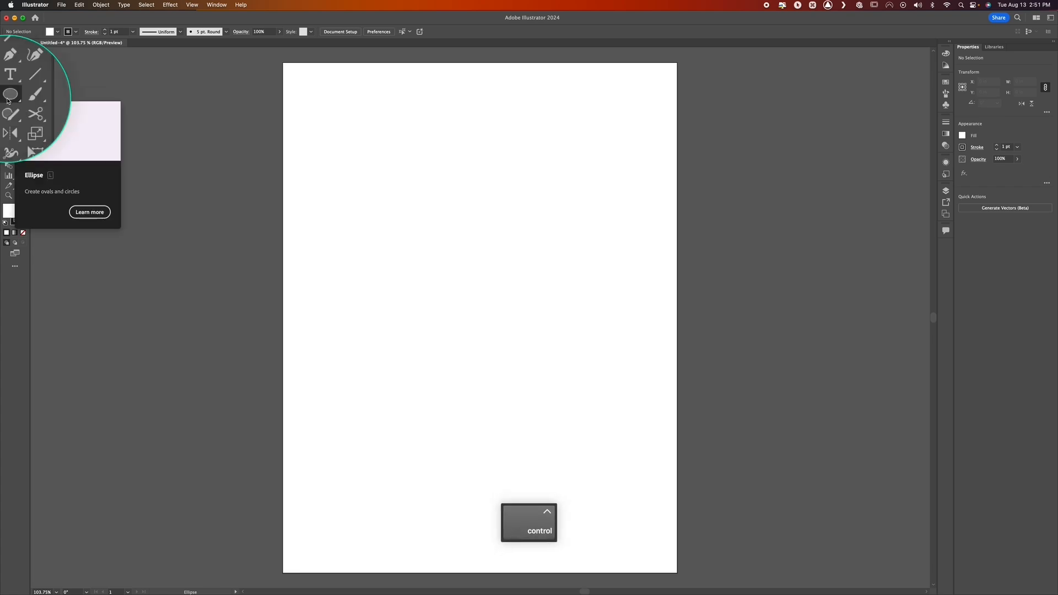
pyautogui.keyDown('ctrl'); pyautogui.click(9, 100); pyautogui.keyUp('ctrl')
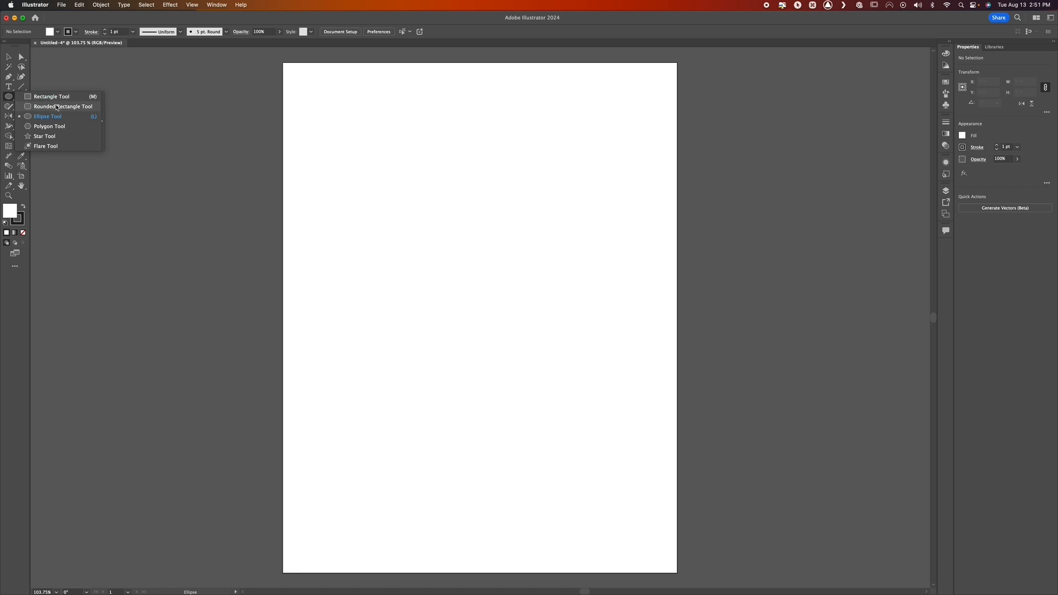
pyautogui.press('ctrl')
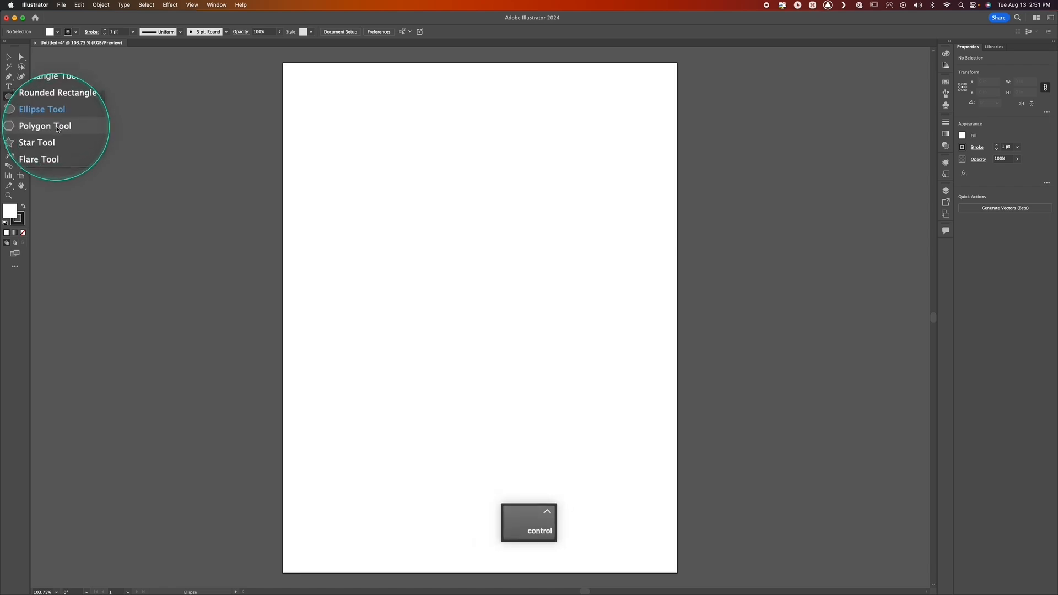
pyautogui.click(57, 128)
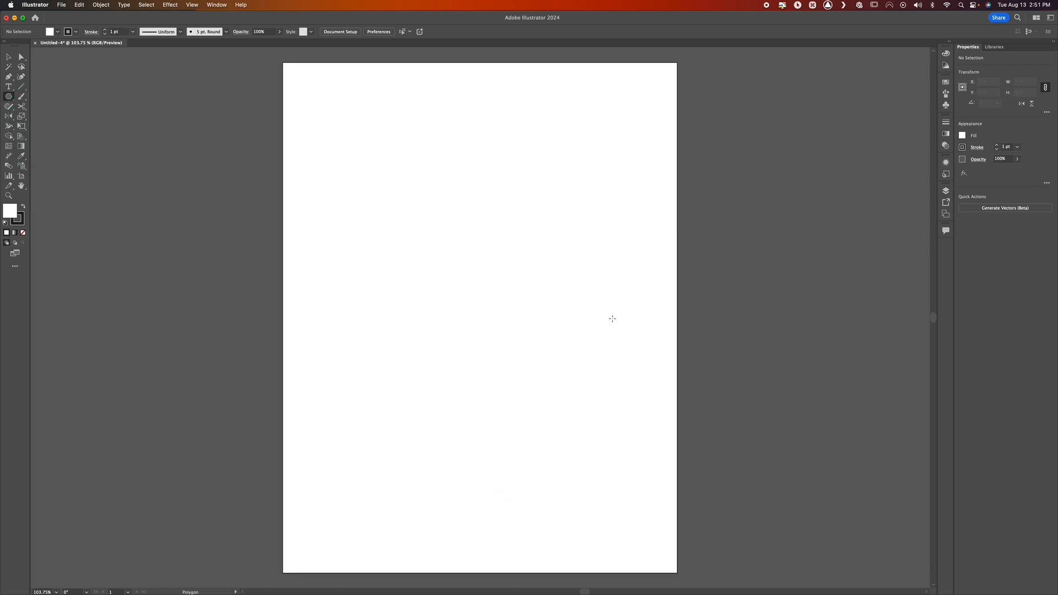
pyautogui.click(448, 193)
pyautogui.moveTo(353, 122); pyautogui.dragTo(359, 150)
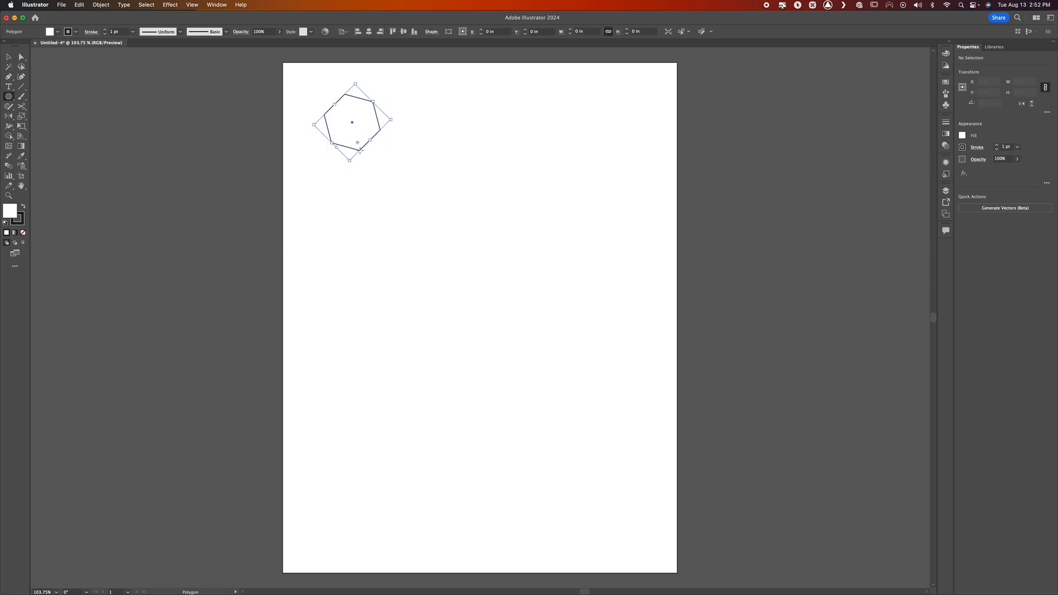
# Draw four upright hexagons beside and below the tilted one, including two about 1.34 in and 1.29 in wide
pyautogui.moveTo(432, 96); pyautogui.dragTo(439, 131)
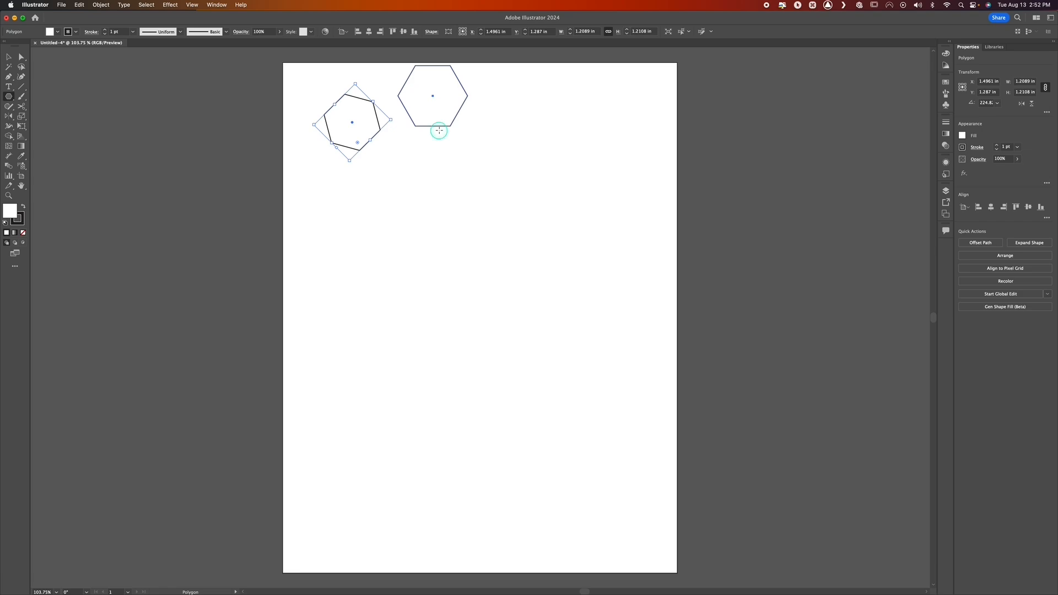
pyautogui.moveTo(389, 186); pyautogui.dragTo(406, 213)
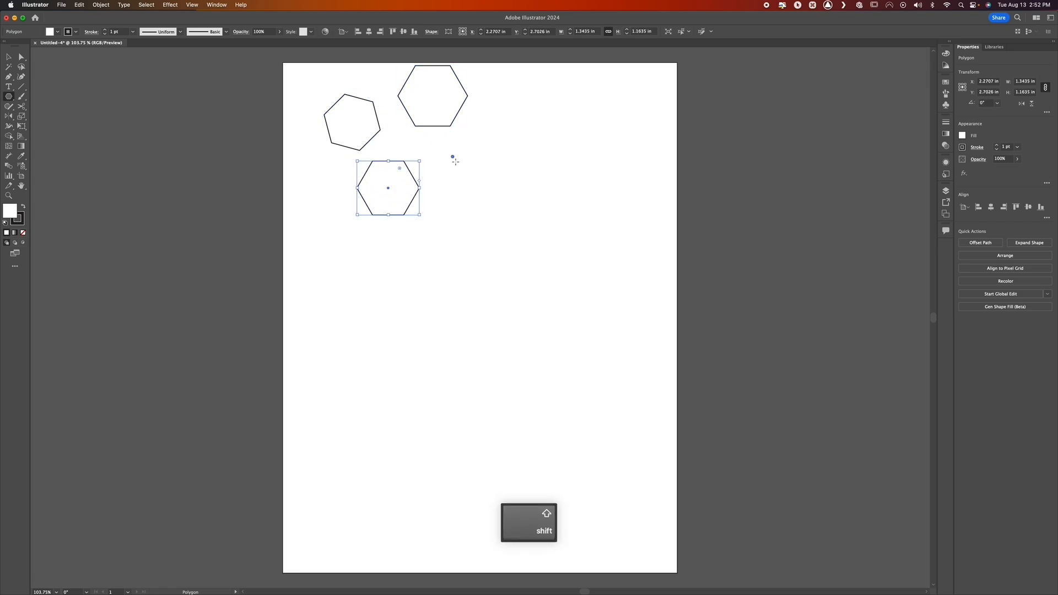
pyautogui.moveTo(452, 157); pyautogui.dragTo(469, 186)
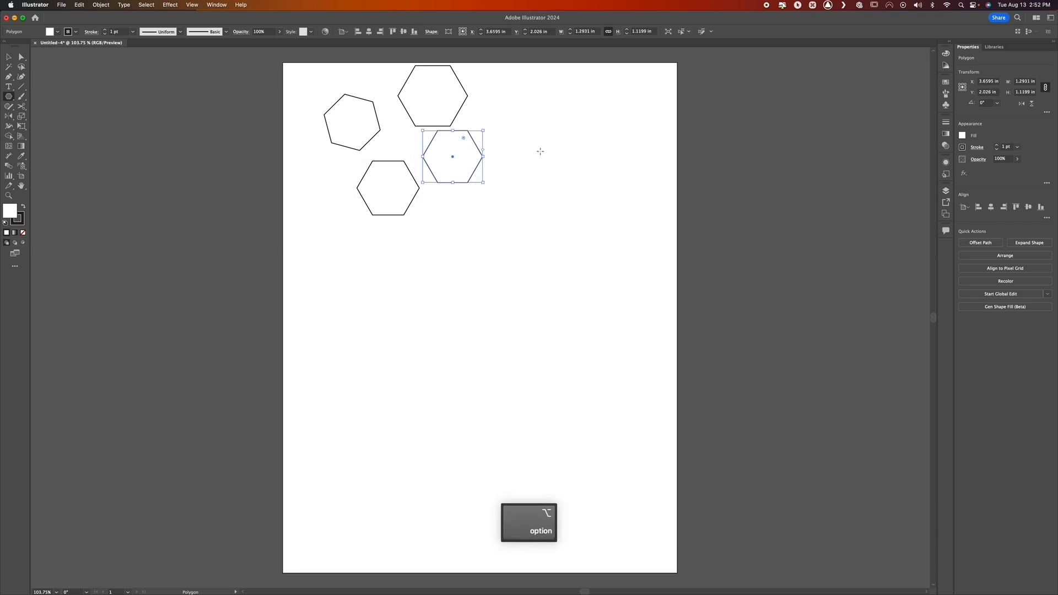
pyautogui.moveTo(540, 151); pyautogui.dragTo(522, 122)
# Draw a triangle, a pentagon and a 12-sided polygon about 1.02 in wide below the hexagons, adjusting the number of sides while drawing each
pyautogui.moveTo(436, 217)
pyautogui.mouseDown()
pyautogui.moveTo(455, 254)
pyautogui.moveTo(455, 225)
pyautogui.moveTo(495, 274)
pyautogui.mouseUp()
pyautogui.press('Up')
pyautogui.press('Down')
pyautogui.press('Down')
pyautogui.press('Down')
pyautogui.press('Down')
pyautogui.press('Down')
pyautogui.press('Up')
pyautogui.press('Up')
pyautogui.press('Up')
pyautogui.press('Up')
pyautogui.press('Up')
pyautogui.press('Down')
pyautogui.press('Up')
pyautogui.press('Up')
pyautogui.press('Down')
pyautogui.press('Down')
pyautogui.press('Down')
pyautogui.press('Down')
pyautogui.press('Down')
pyautogui.press('Down')
pyautogui.press('Down')
pyautogui.press('shift')
pyautogui.press('Up')
pyautogui.press('Up')
pyautogui.press('shift')
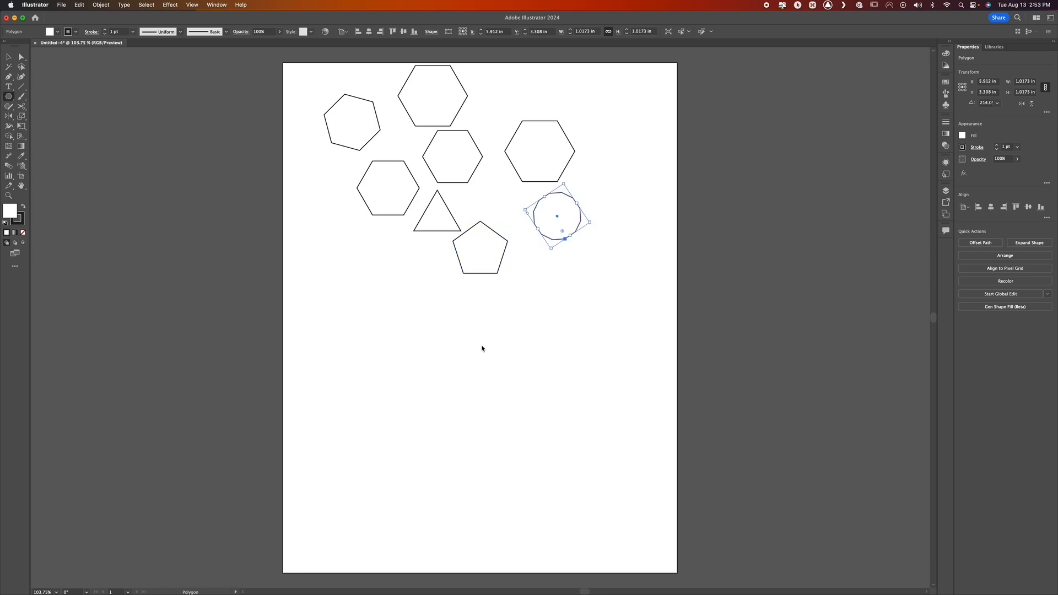
# Create an octagon with 8 sides and an exact radius of 2 in below the triangle, and deselect it
pyautogui.click(426, 311)
pyautogui.click(477, 280)
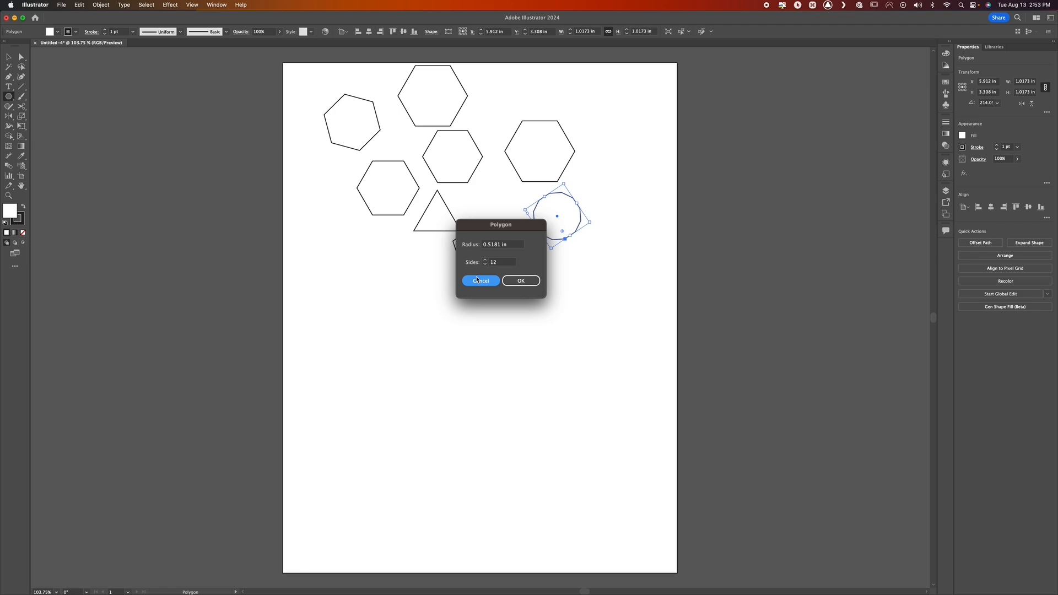
pyautogui.click(449, 328)
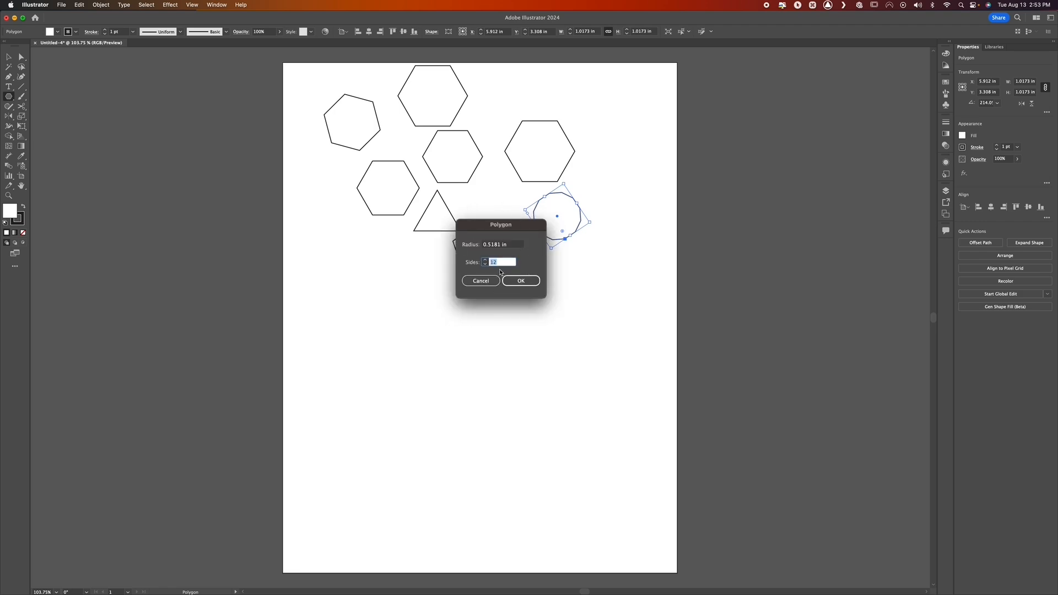
pyautogui.press('ctrl')
pyautogui.press('ctrl')
pyautogui.press('ctrl')
pyautogui.press('ctrl')
pyautogui.press('ctrl')
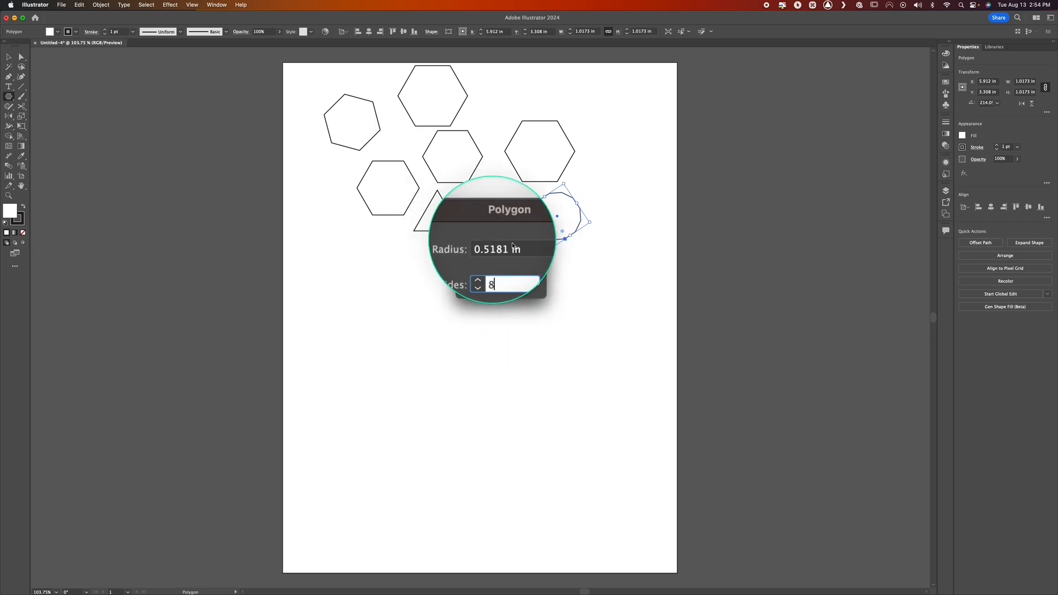
pyautogui.press('Tab')
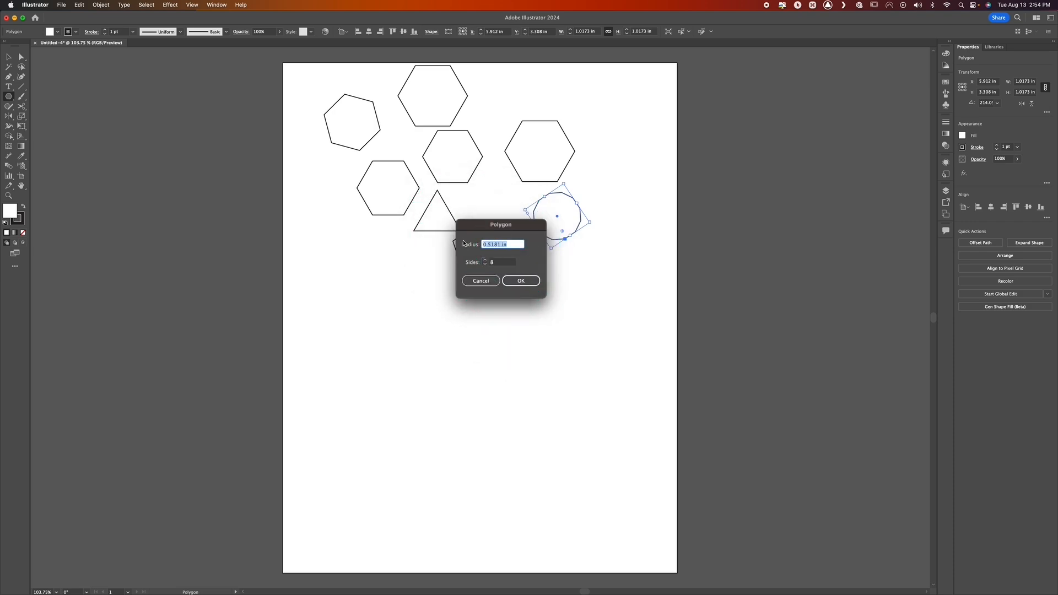
pyautogui.write('2')
pyautogui.press('Tab')
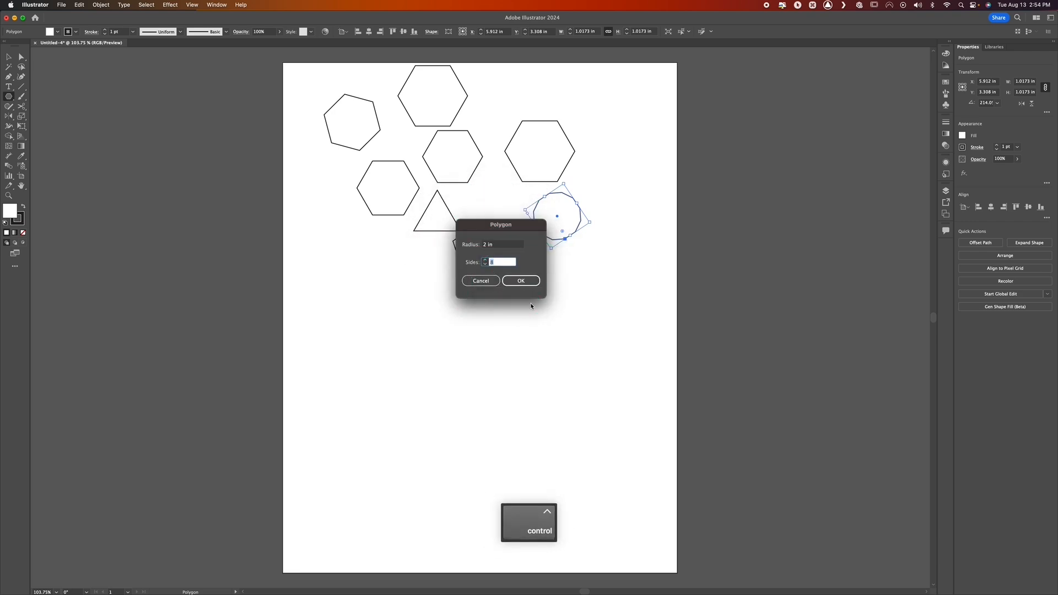
pyautogui.click(521, 281)
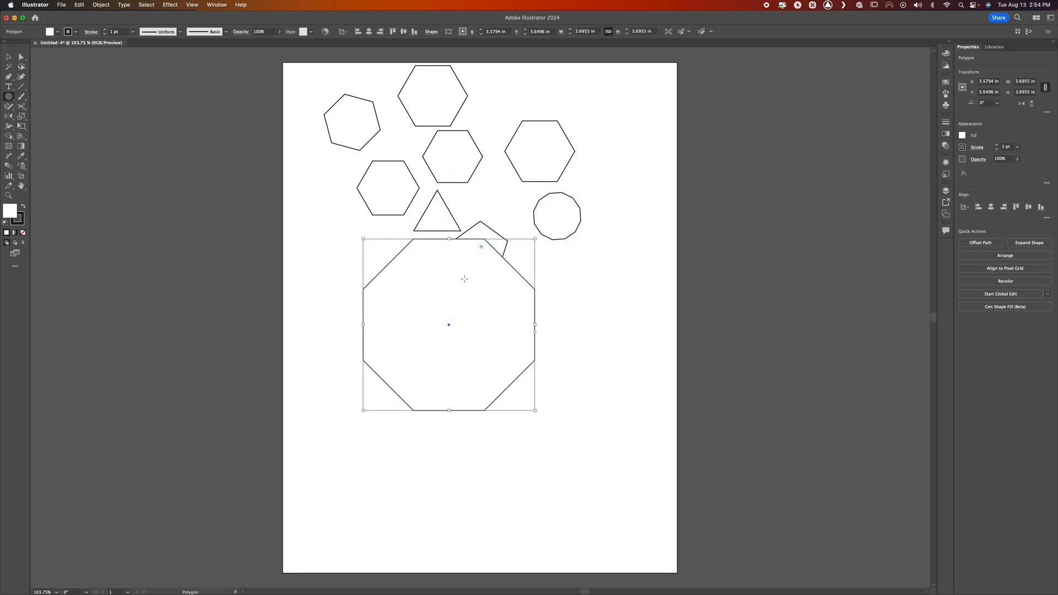
pyautogui.click(9, 56)
pyautogui.click(566, 322)
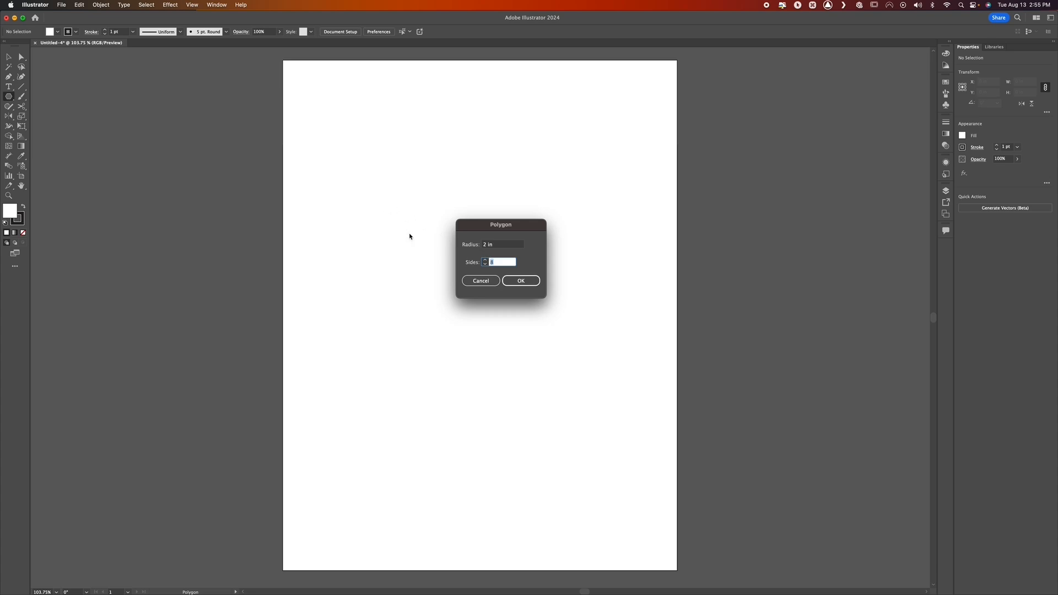
# Draw two upright five-pointed stars about 2.30 in and 2.37 in wide, side by side near the artboard's top, with the Star tool
pyautogui.press('Escape')
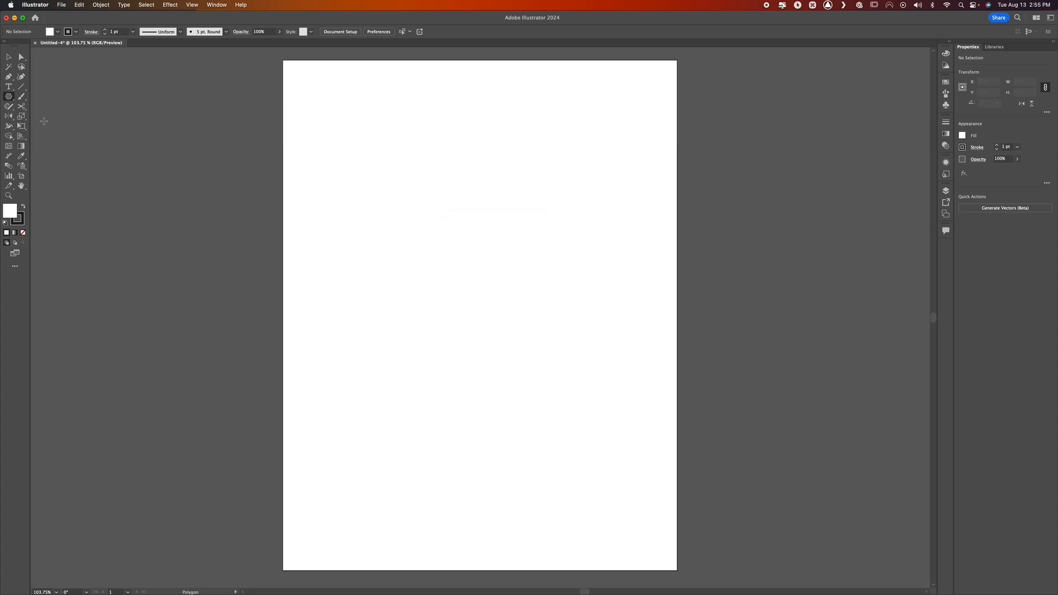
pyautogui.keyDown('ctrl'); pyautogui.click(9, 97); pyautogui.keyUp('ctrl')
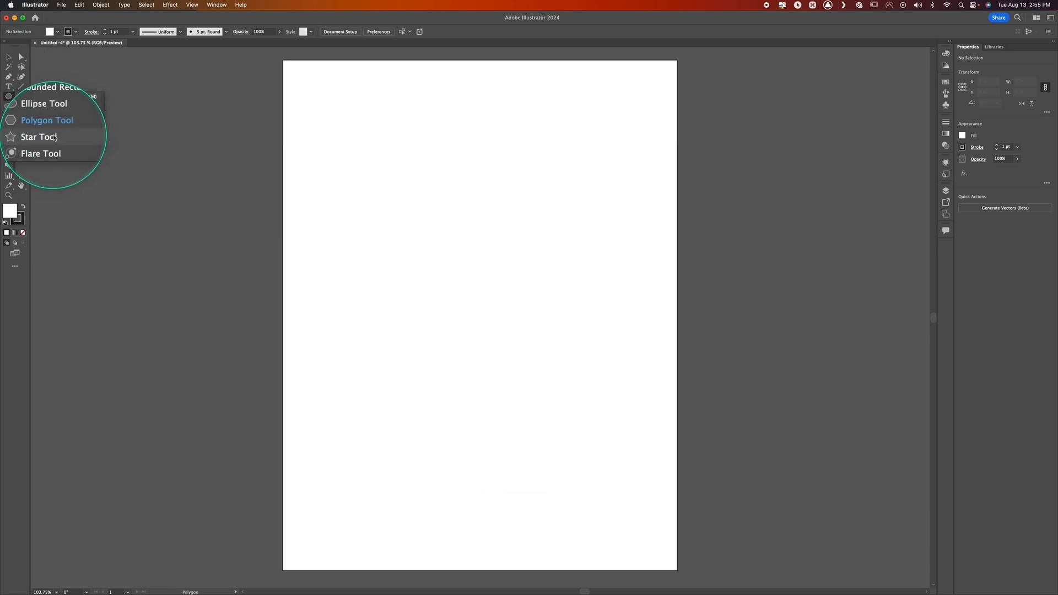
pyautogui.click(54, 137)
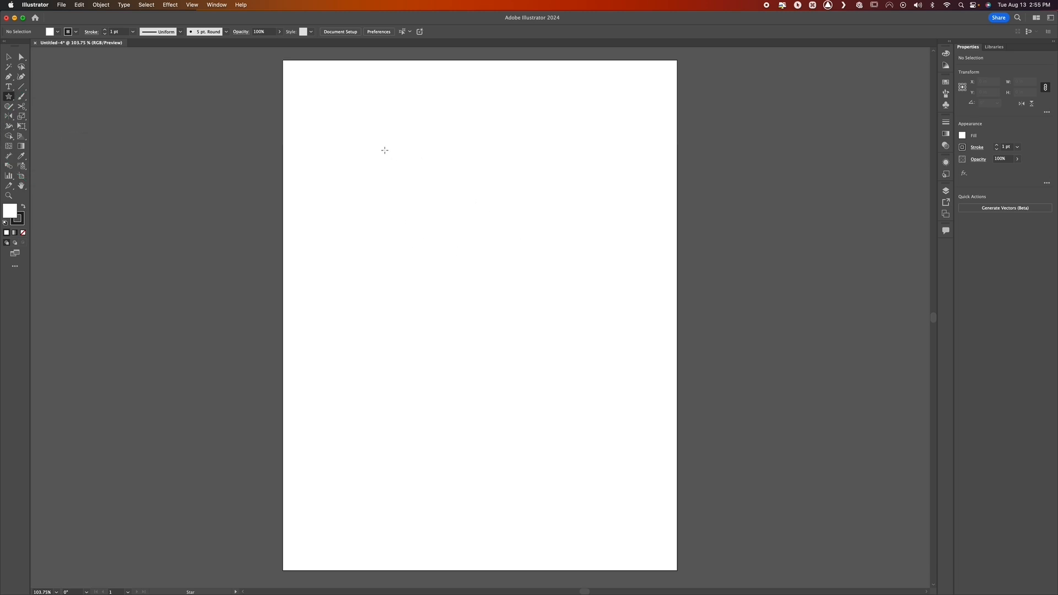
pyautogui.moveTo(372, 136); pyautogui.dragTo(399, 174)
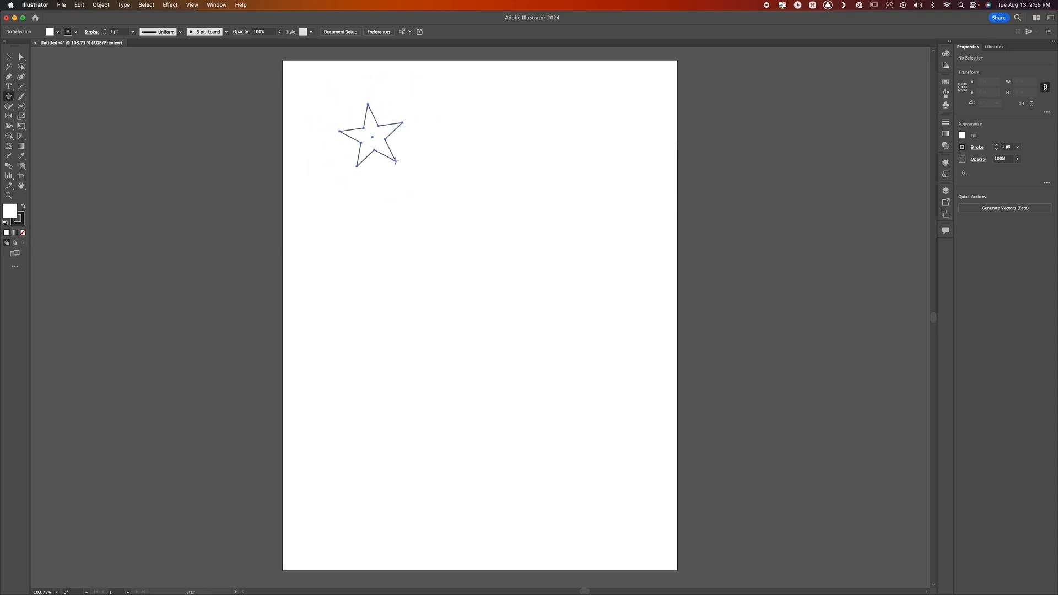
pyautogui.moveTo(407, 190)
pyautogui.mouseDown()
pyautogui.moveTo(379, 158)
pyautogui.moveTo(403, 185)
pyautogui.mouseUp()
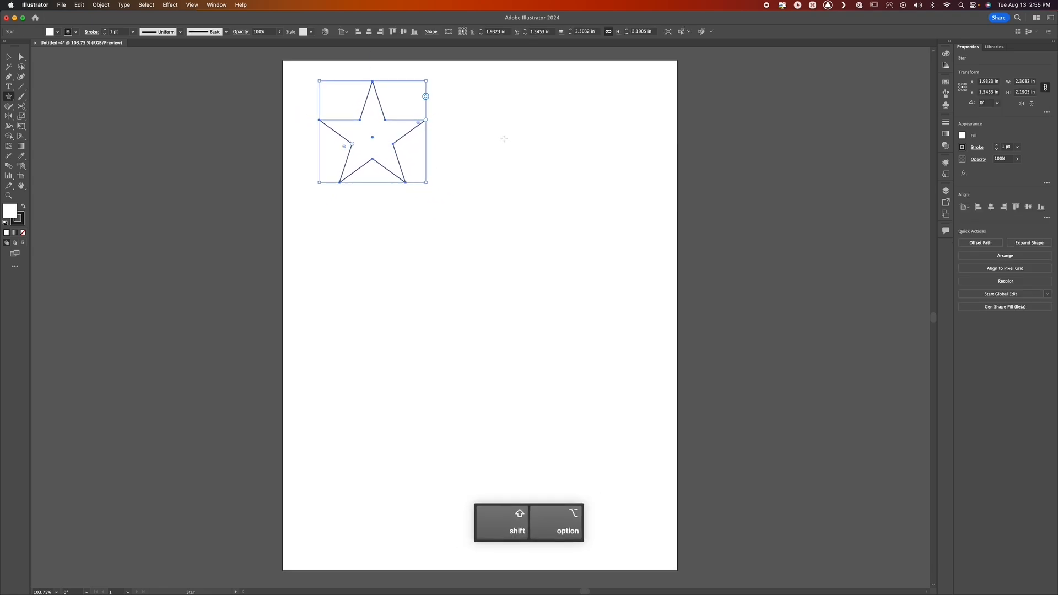
pyautogui.moveTo(503, 138); pyautogui.dragTo(471, 91)
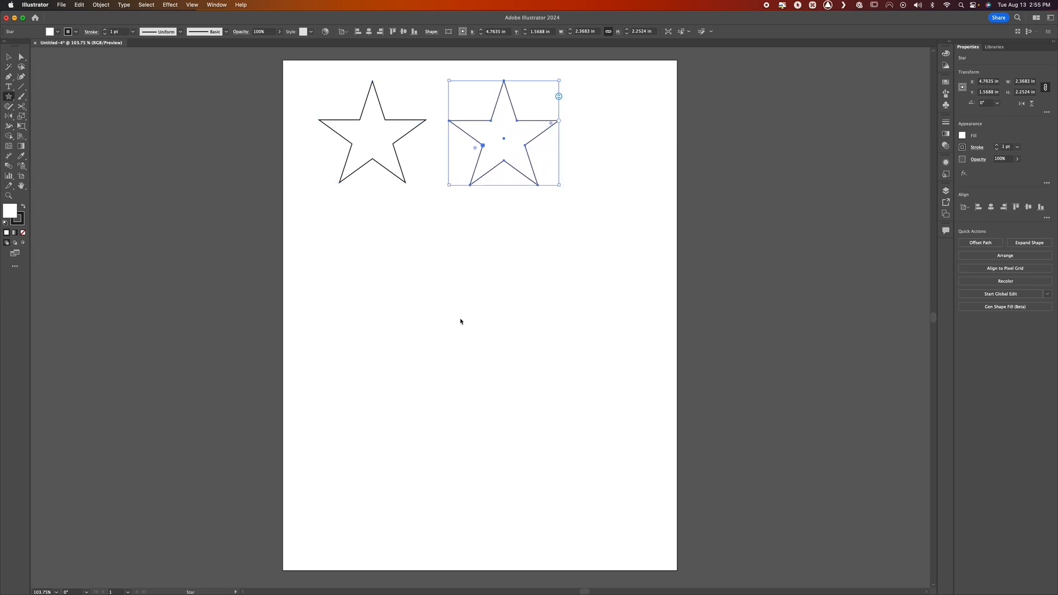
# Draw a large upright five-pointed star about 5.30 in wide below the two small stars
pyautogui.click(483, 314)
pyautogui.click(507, 334)
pyautogui.moveTo(471, 310); pyautogui.dragTo(397, 206)
# Increase the large star's number of points to 17 using its on-canvas point control
pyautogui.press('v')
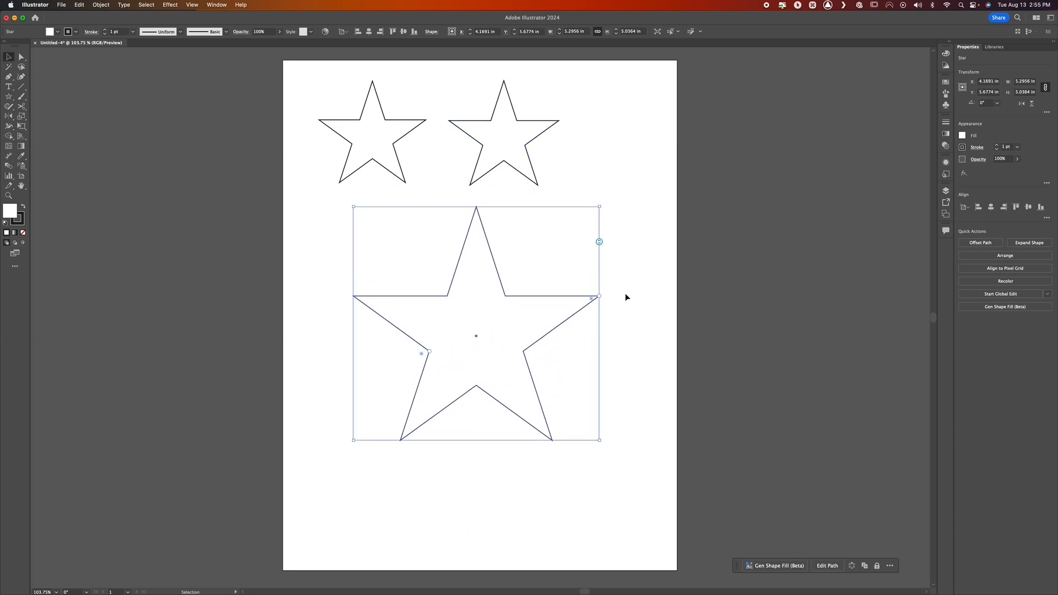
pyautogui.click(566, 252)
pyautogui.press('ctrl')
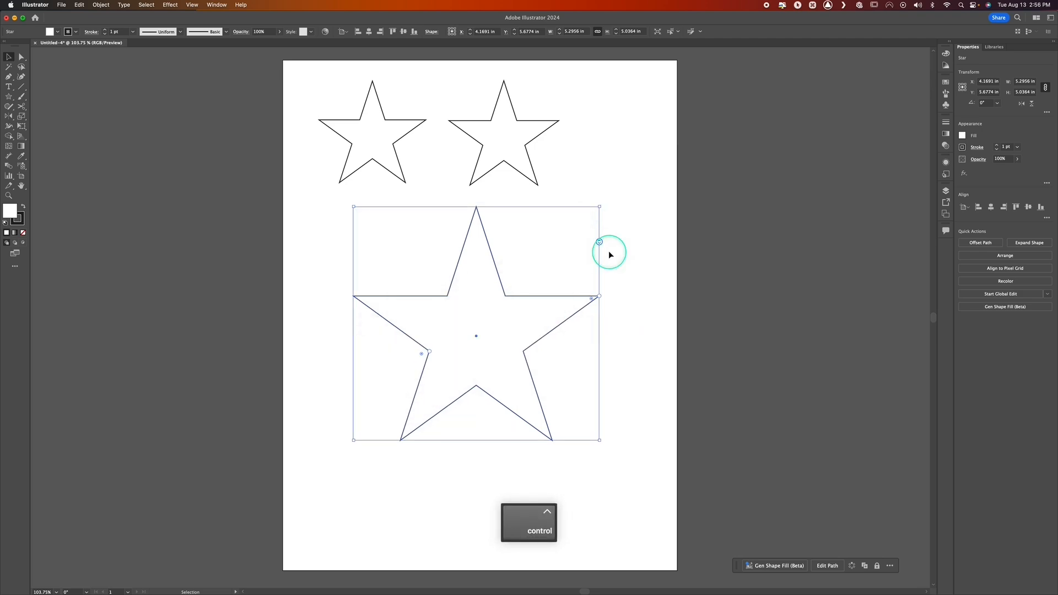
pyautogui.press('ctrl')
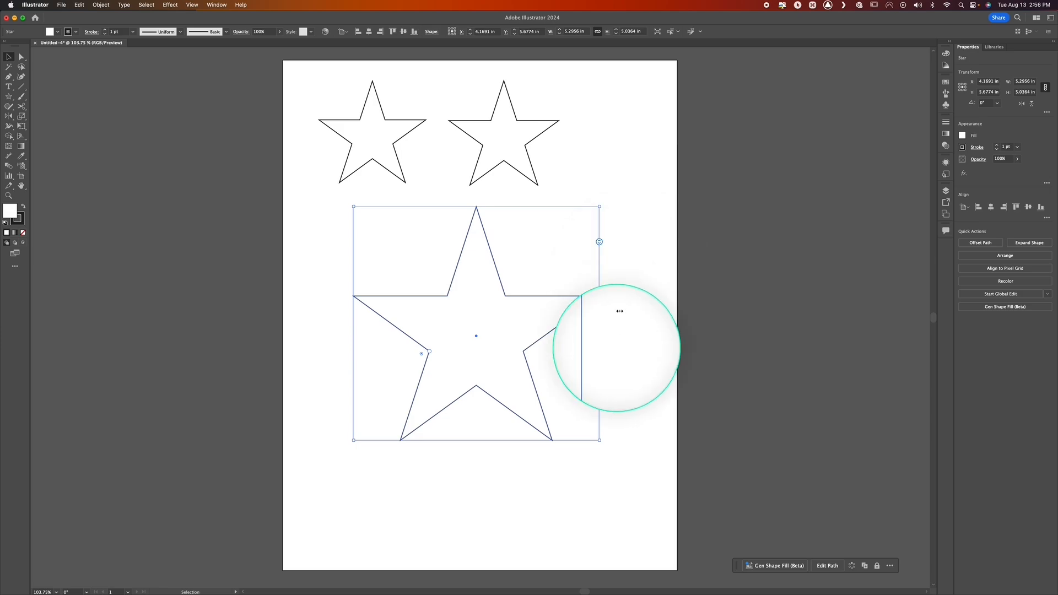
pyautogui.press('ctrl')
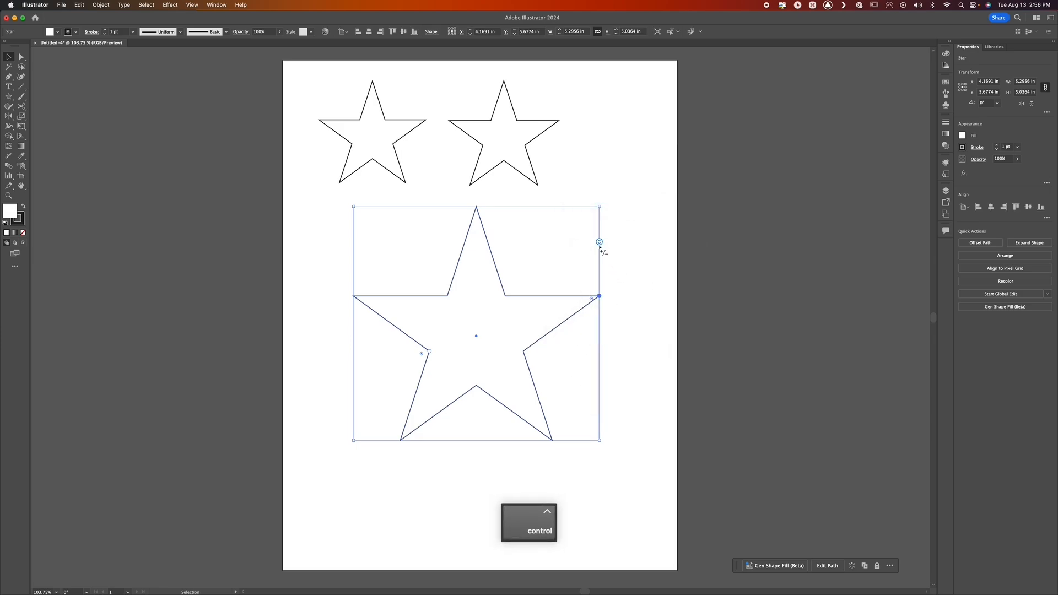
pyautogui.press('ctrl')
pyautogui.press('ctrl')
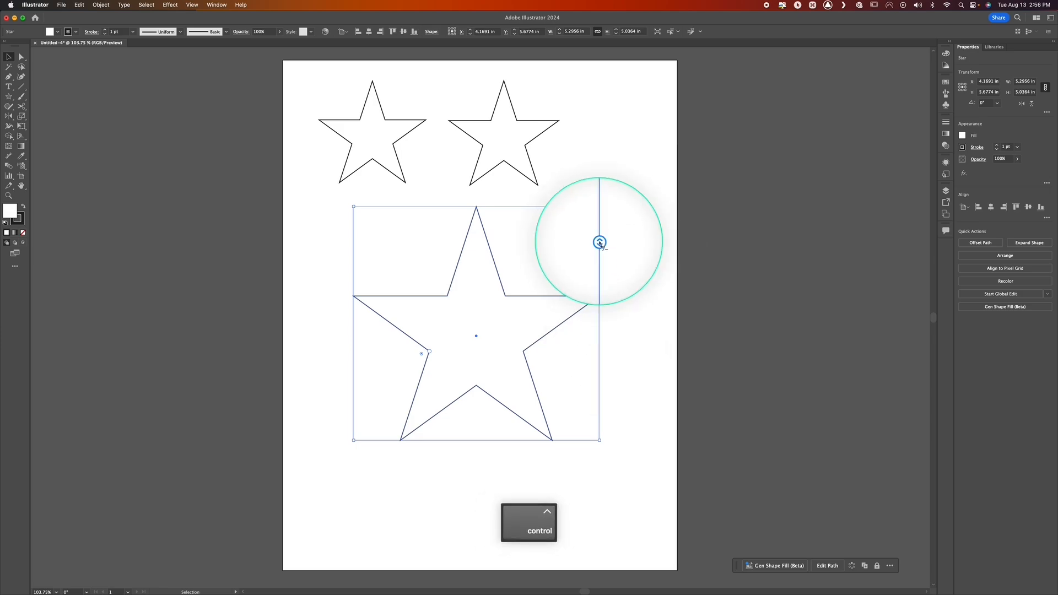
pyautogui.moveTo(599, 241); pyautogui.dragTo(605, 398)
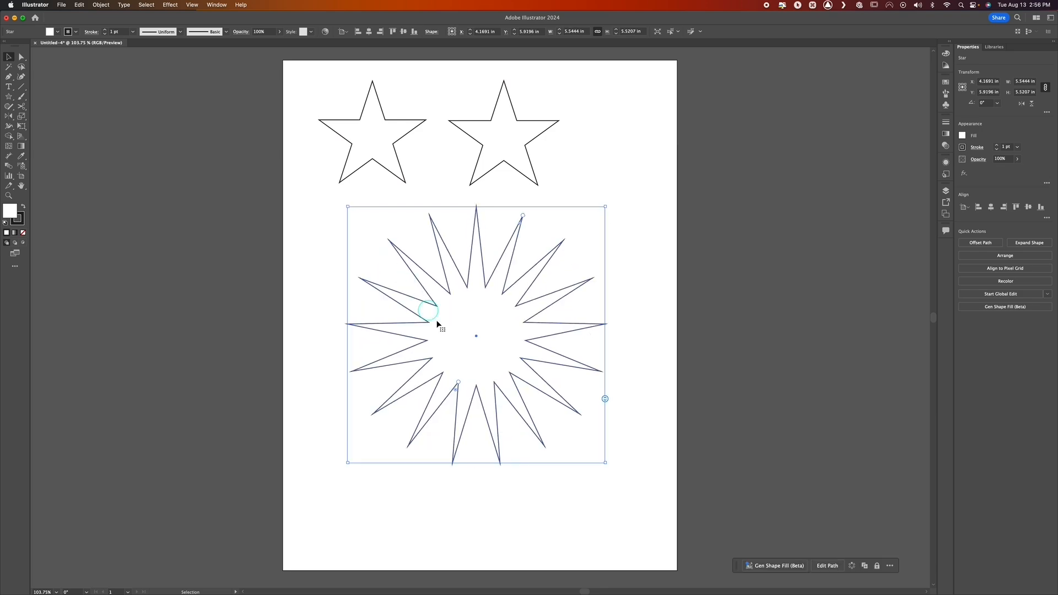
# Shrink the 17-pointed star's inner radius on the canvas to make long, thin spikes, and deselect it
pyautogui.click(472, 394)
pyautogui.press('ctrl')
pyautogui.moveTo(472, 394); pyautogui.dragTo(456, 378)
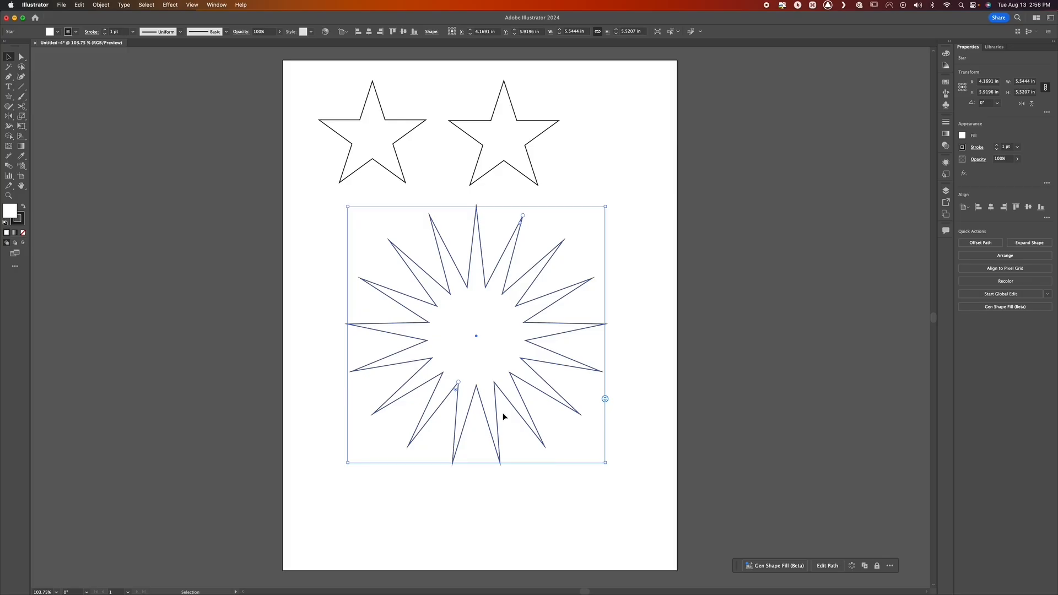
pyautogui.moveTo(466, 393); pyautogui.dragTo(458, 381)
pyautogui.press('ctrl')
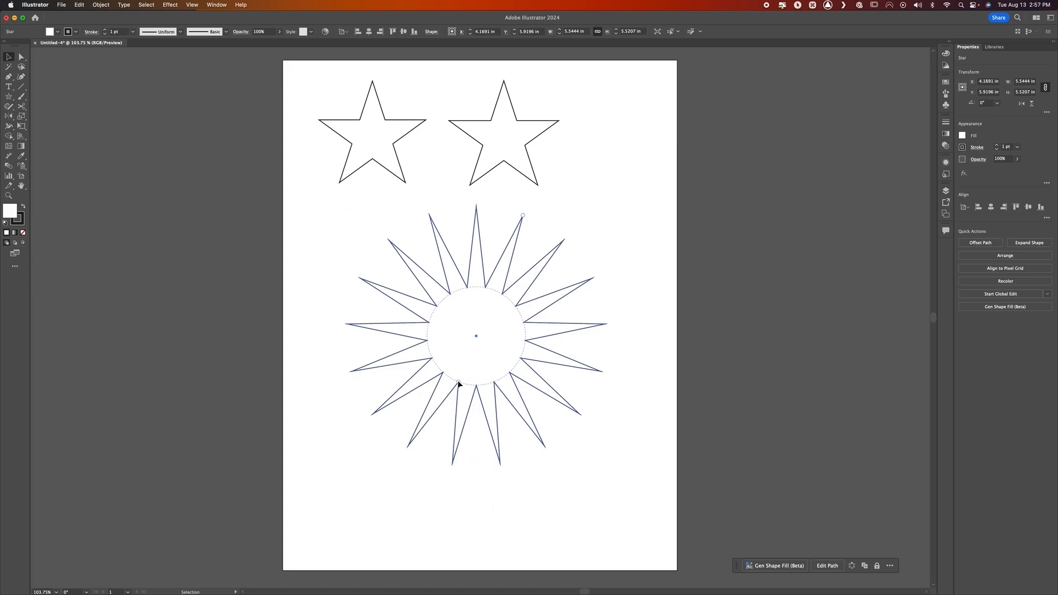
pyautogui.click(458, 382)
pyautogui.click(458, 382)
pyautogui.click(459, 382)
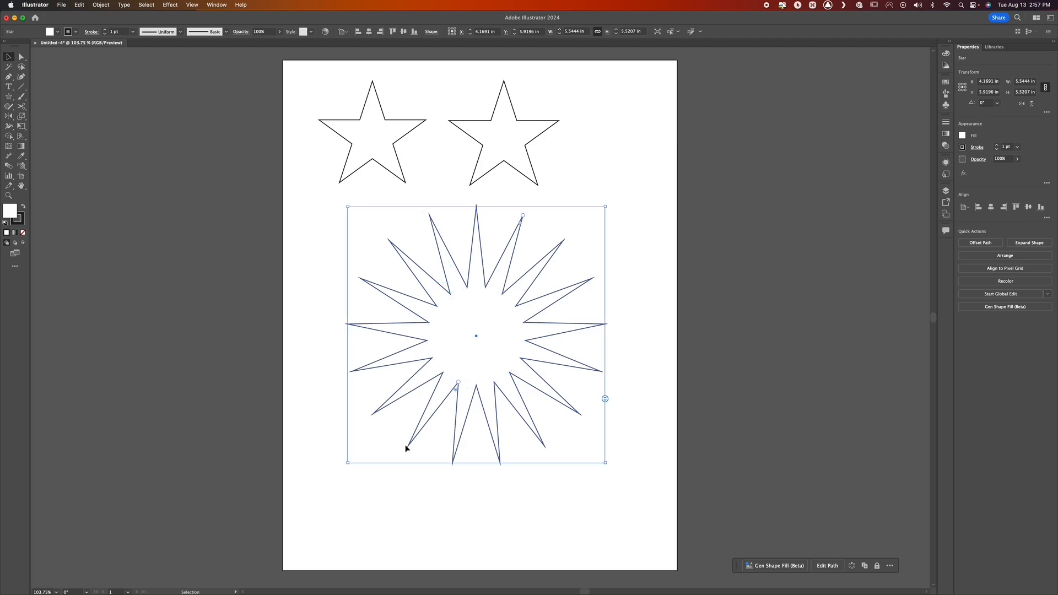
pyautogui.click(458, 382)
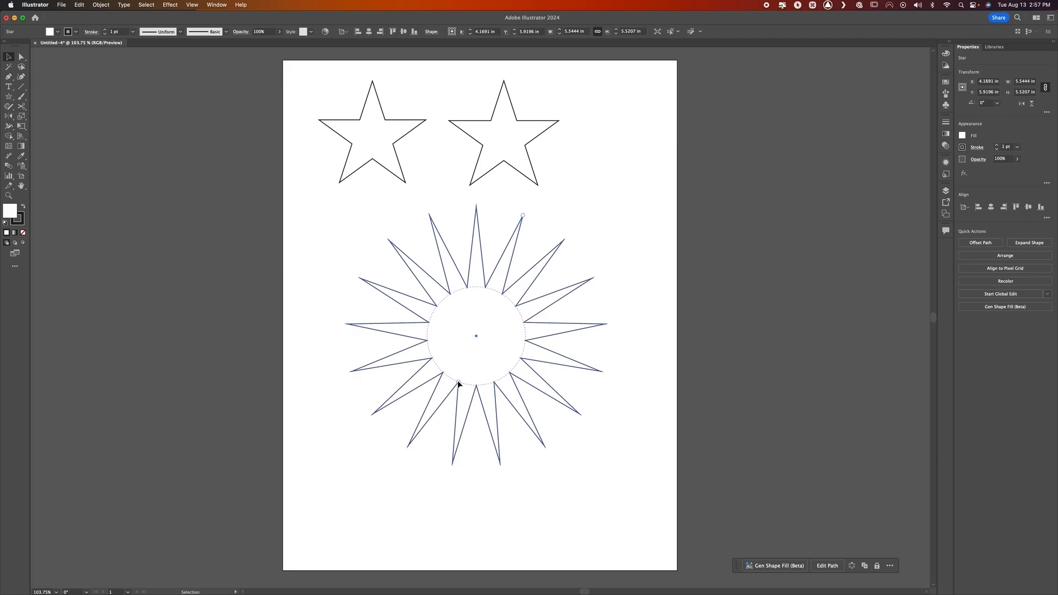
pyautogui.moveTo(459, 383); pyautogui.dragTo(468, 353)
pyautogui.press('ctrl')
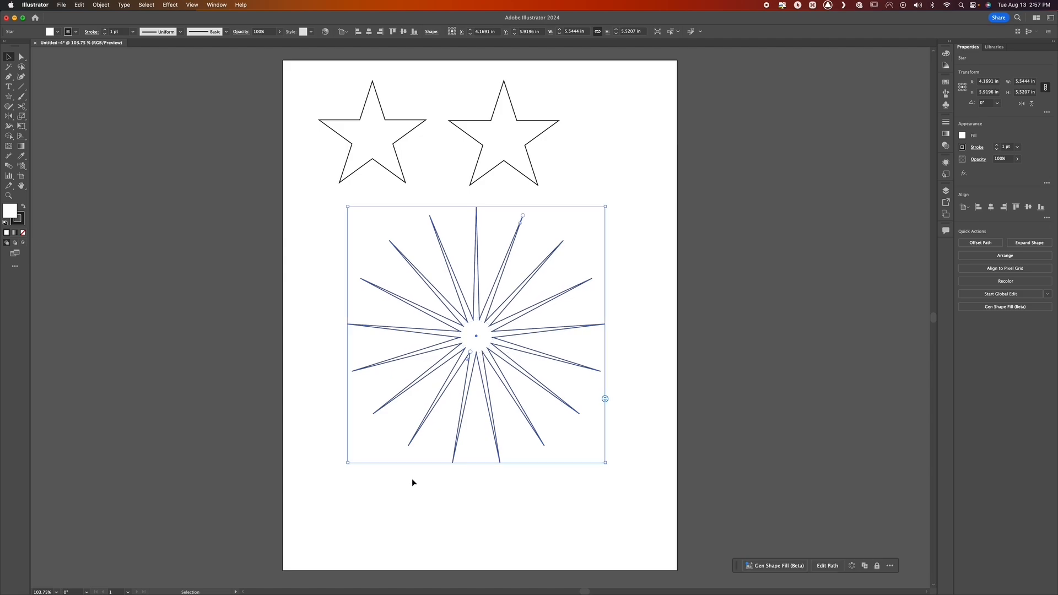
pyautogui.click(413, 478)
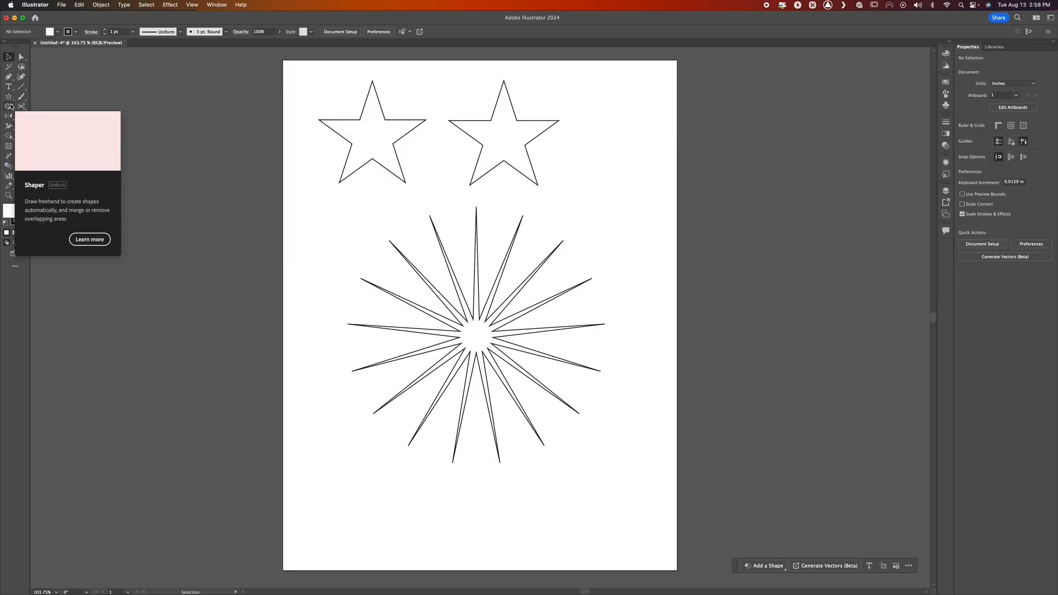
# Create a star with Radius 1 of 2.7841 in and Radius 2 of 1.0634 in through the Star tool's exact-size options
pyautogui.click(8, 96)
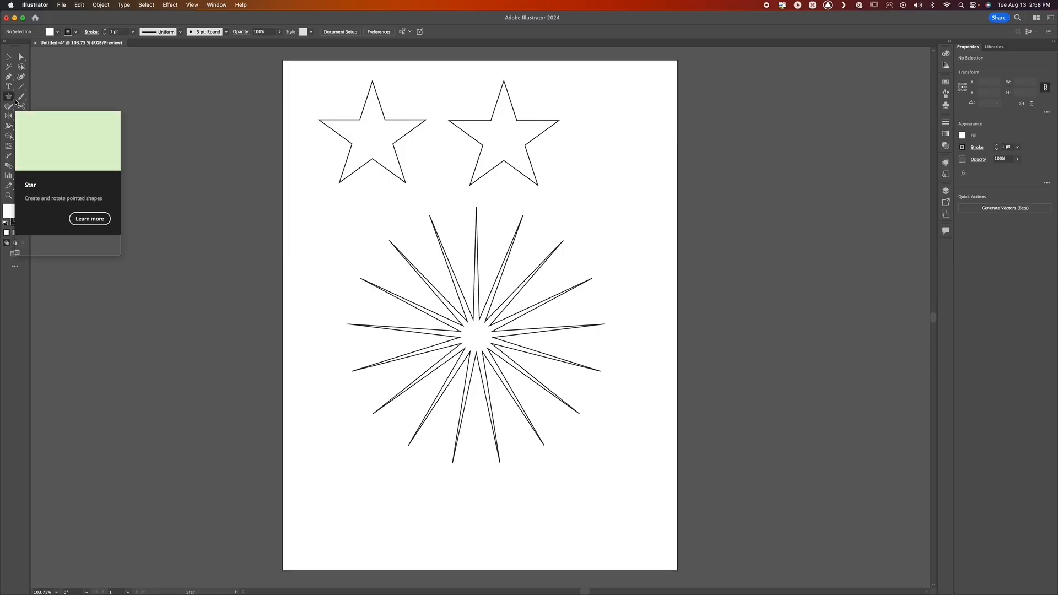
pyautogui.click(596, 208)
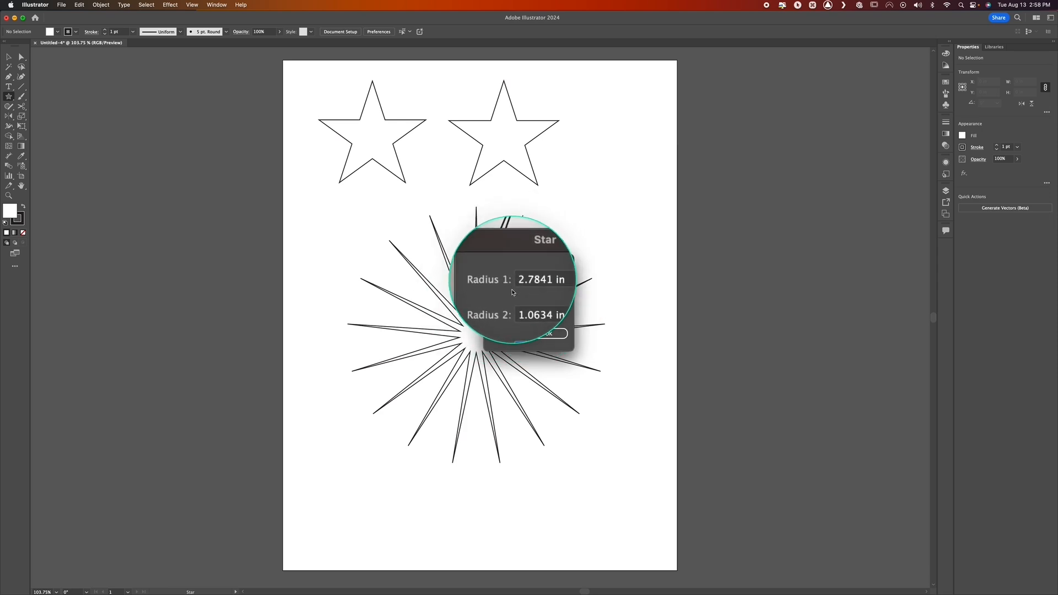
pyautogui.click(552, 335)
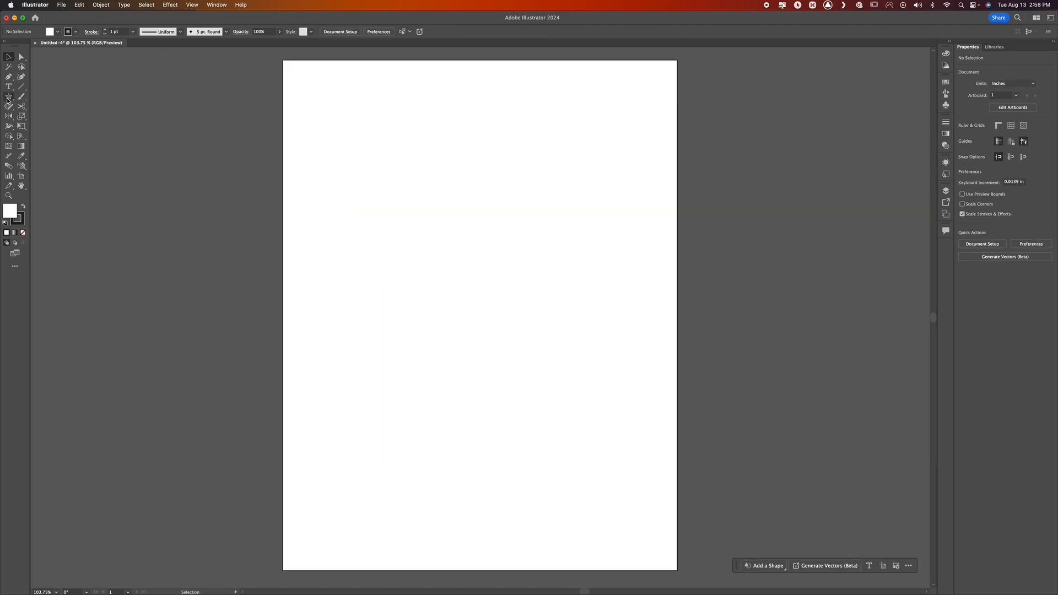
# Draw two large rounded rectangles side by side and a thin one about 3.89 × 0.34 in below them, moving the thin one closer
pyautogui.press('ctrl')
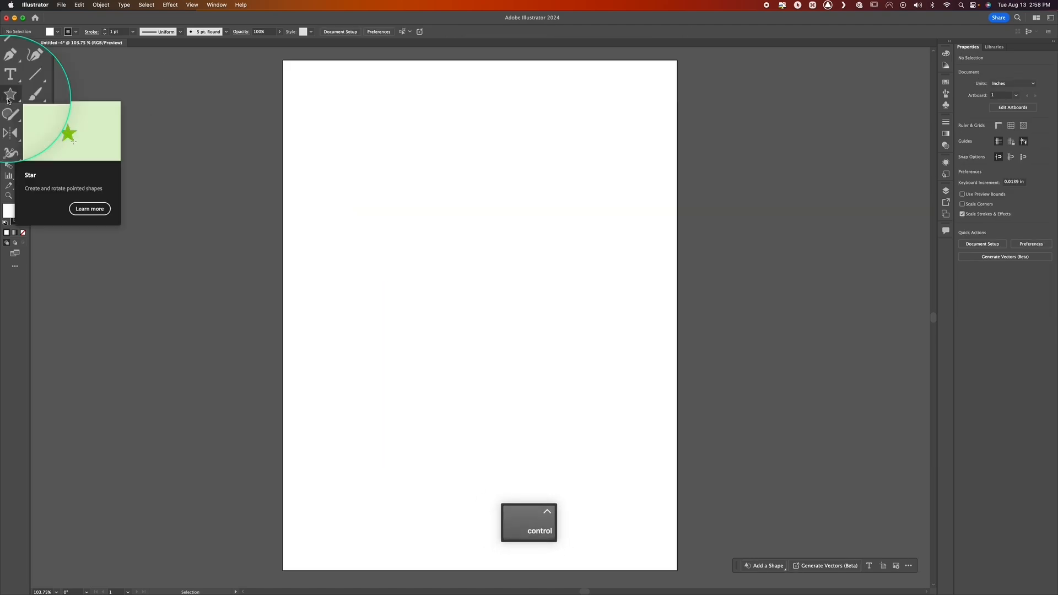
pyautogui.keyDown('ctrl'); pyautogui.click(9, 100); pyautogui.keyUp('ctrl')
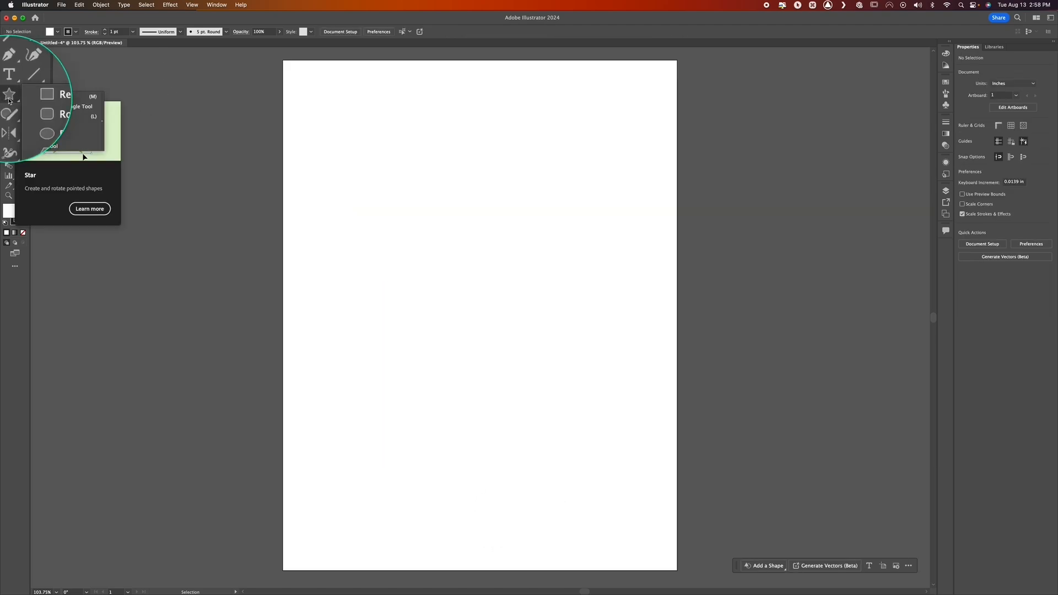
pyautogui.click(62, 110)
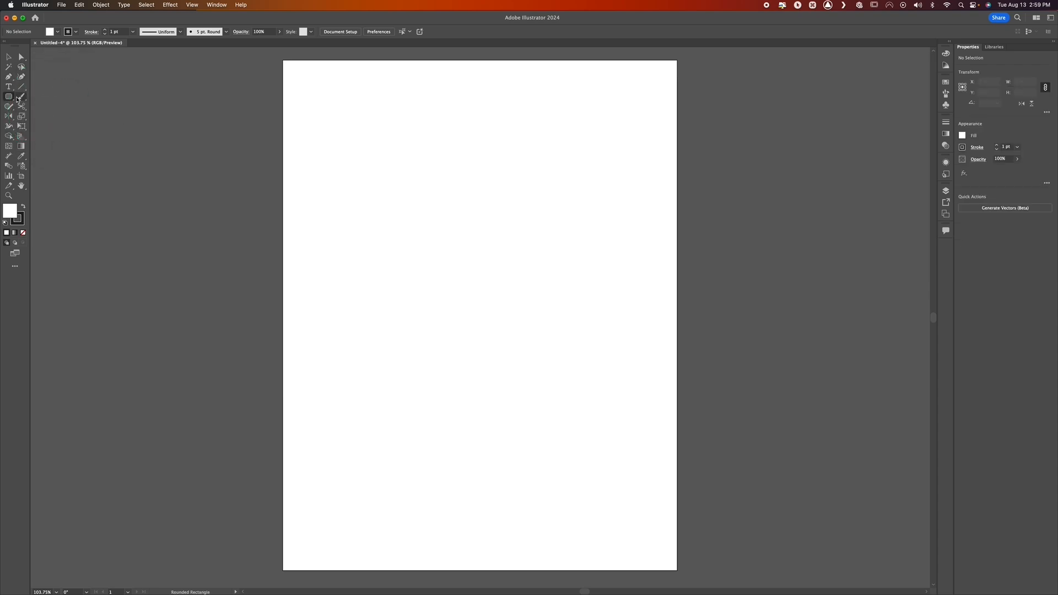
pyautogui.press('ctrl')
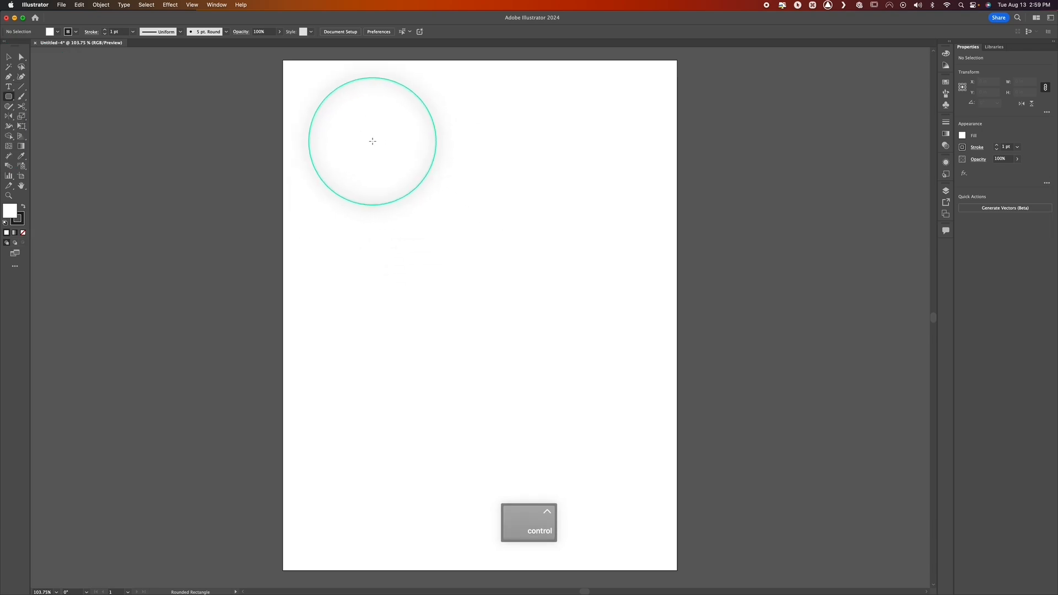
pyautogui.moveTo(344, 121); pyautogui.dragTo(465, 237)
pyautogui.moveTo(489, 131); pyautogui.dragTo(584, 226)
pyautogui.moveTo(469, 265)
pyautogui.mouseDown()
pyautogui.moveTo(498, 346)
pyautogui.moveTo(492, 398)
pyautogui.moveTo(560, 366)
pyautogui.moveTo(628, 281)
pyautogui.moveTo(650, 281)
pyautogui.mouseUp()
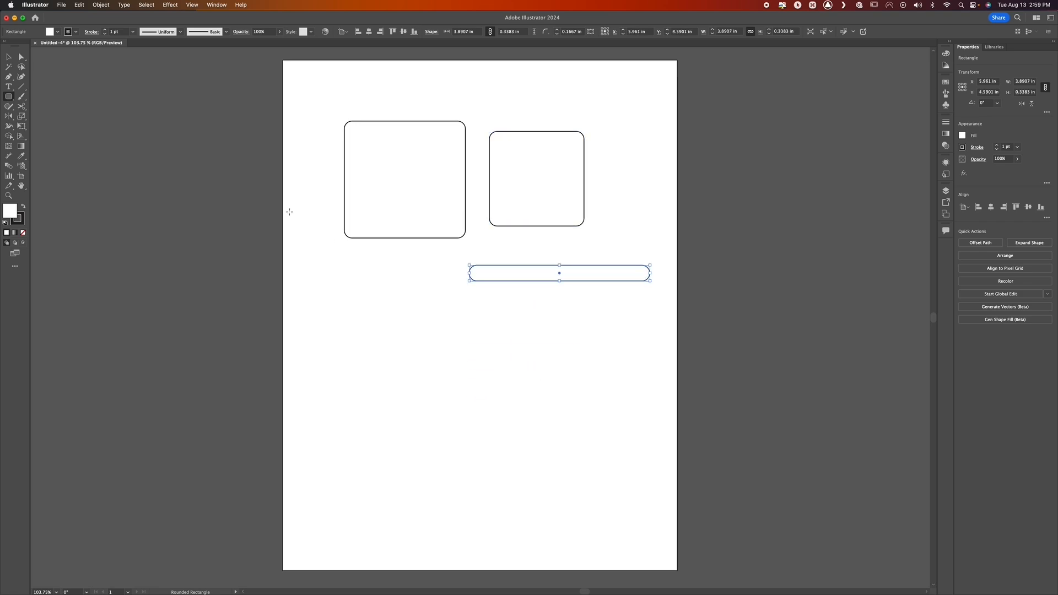
pyautogui.press('v')
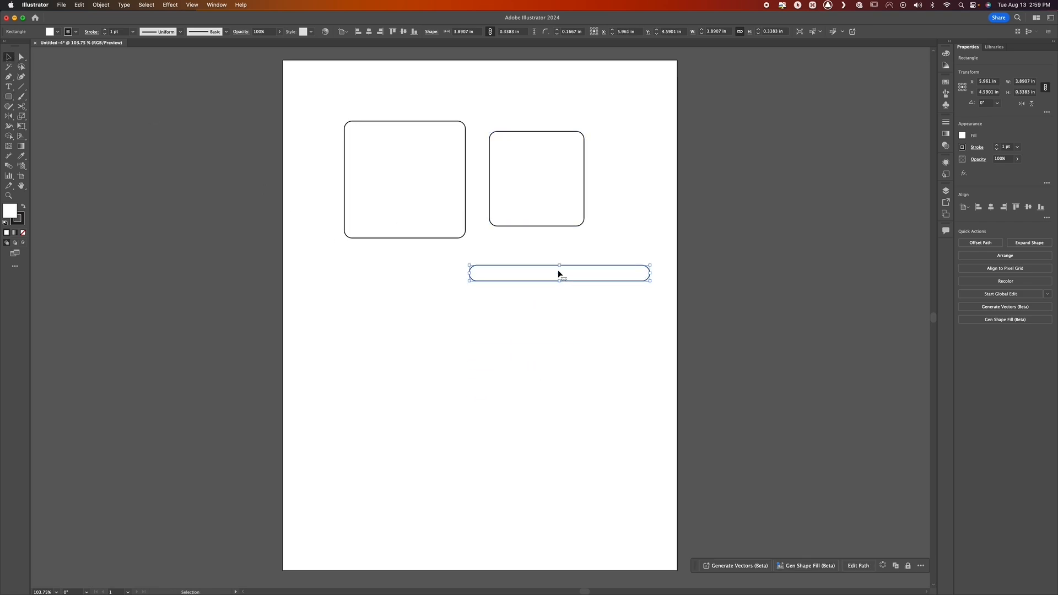
pyautogui.moveTo(558, 273); pyautogui.dragTo(527, 253)
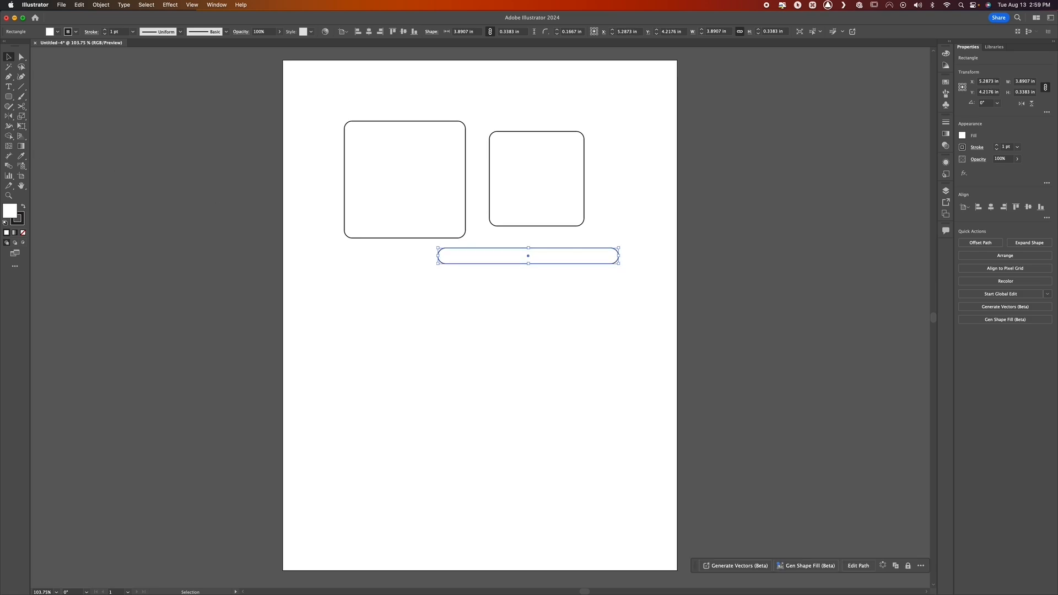
# Draw a plain rectangle about 4.39 × 2.89 in below the rounded shapes and round its corners to about 0.26 in
pyautogui.click(9, 99)
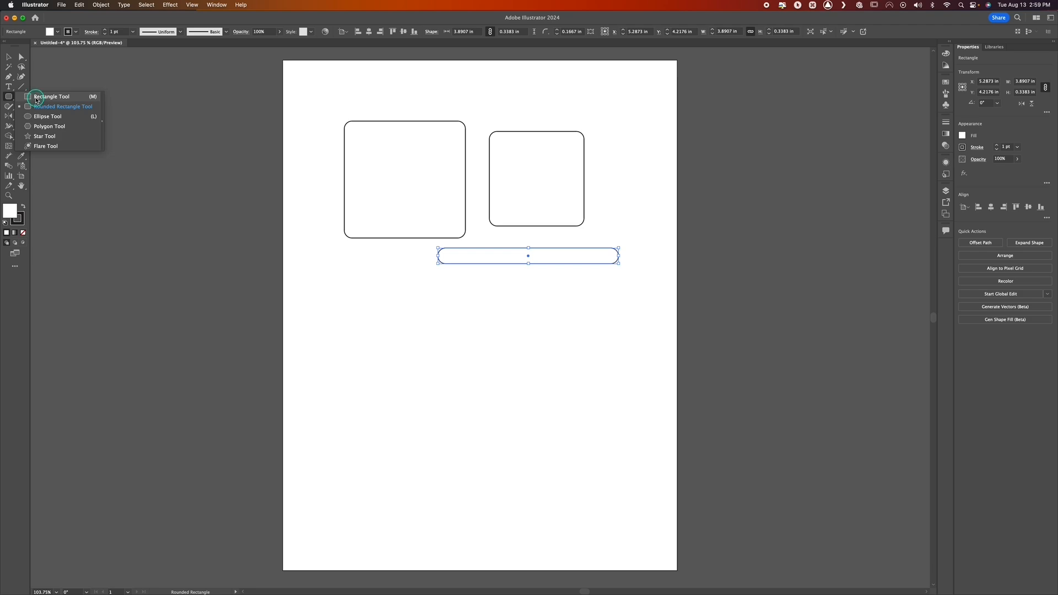
pyautogui.click(35, 98)
pyautogui.moveTo(355, 321); pyautogui.dragTo(560, 456)
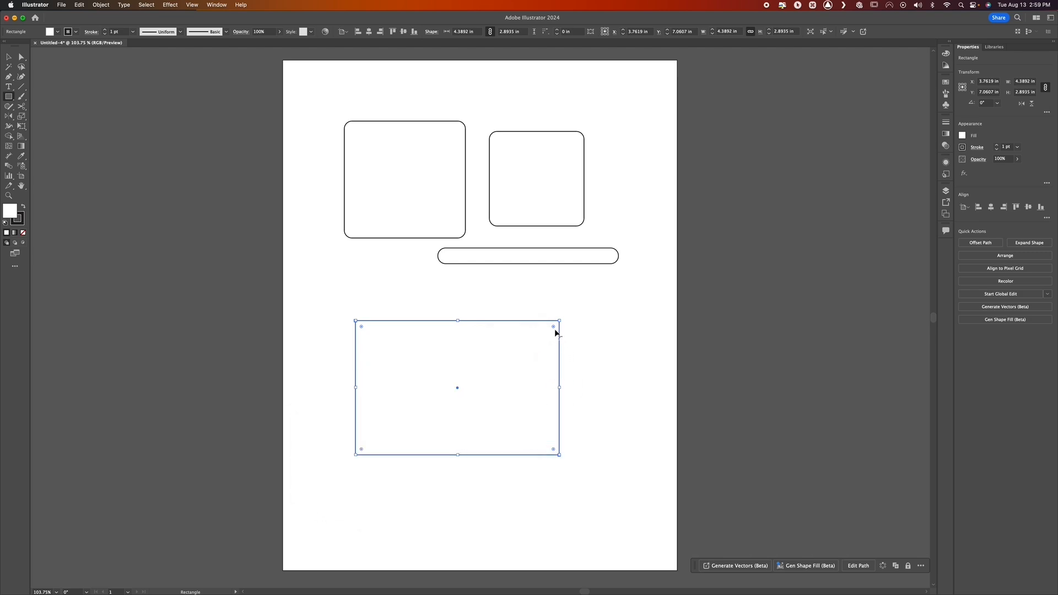
pyautogui.moveTo(554, 329)
pyautogui.mouseDown()
pyautogui.moveTo(521, 361)
pyautogui.moveTo(557, 337)
pyautogui.moveTo(523, 379)
pyautogui.moveTo(564, 342)
pyautogui.moveTo(552, 352)
pyautogui.moveTo(560, 333)
pyautogui.moveTo(542, 359)
pyautogui.moveTo(551, 339)
pyautogui.mouseUp()
# Scale the lower rectangle proportionally to about 2.01 × 1.33 in and move it closer to the artboard's left edge
pyautogui.click(9, 56)
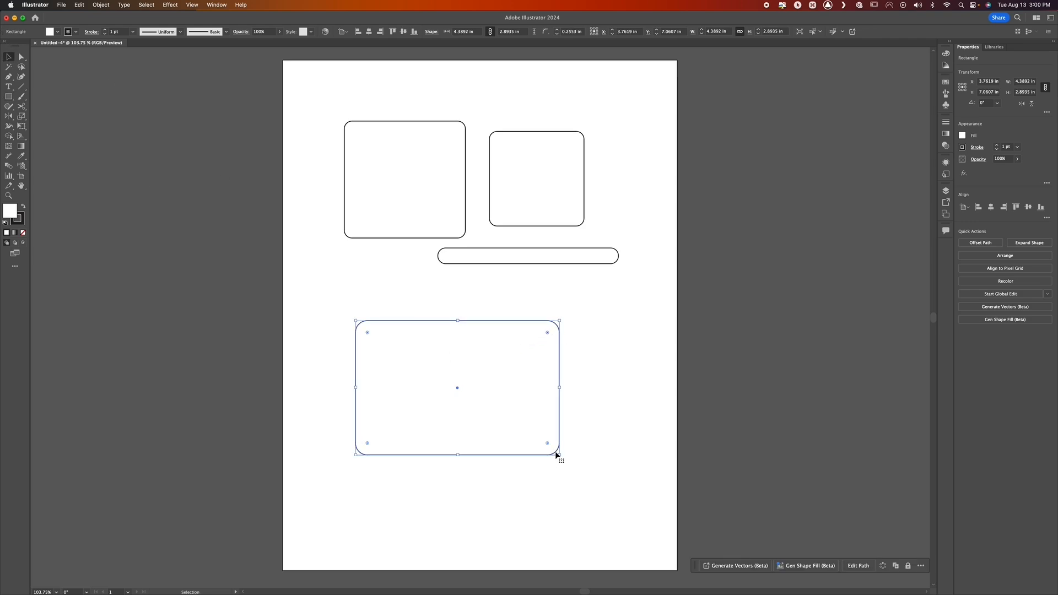
pyautogui.moveTo(560, 455); pyautogui.dragTo(449, 383)
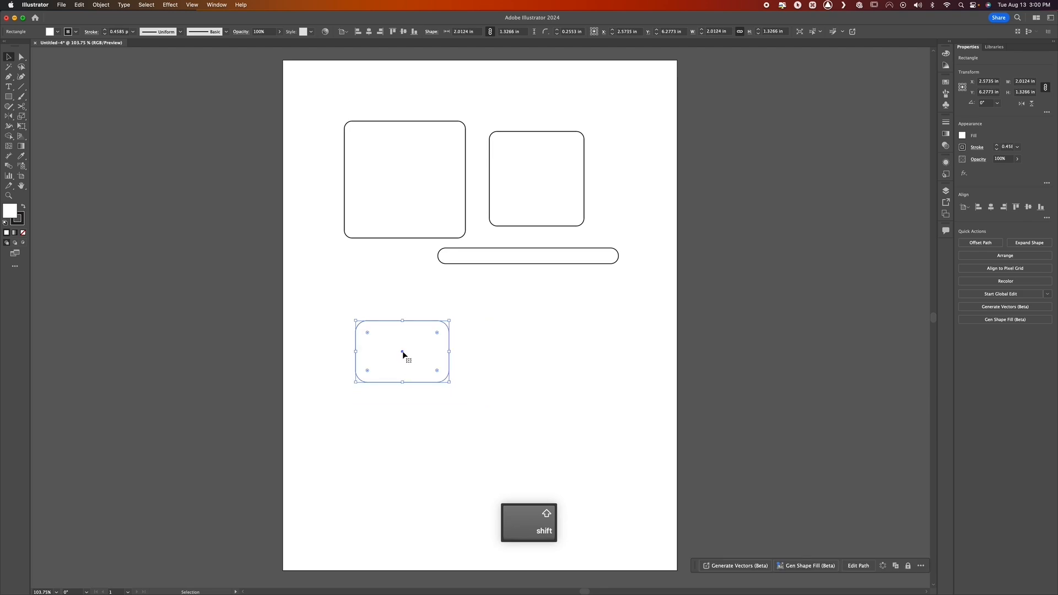
pyautogui.moveTo(403, 354); pyautogui.dragTo(360, 320)
# Try to draw a polygon beside the small rounded rectangle with the Polygon tool, and undo it
pyautogui.click(9, 96)
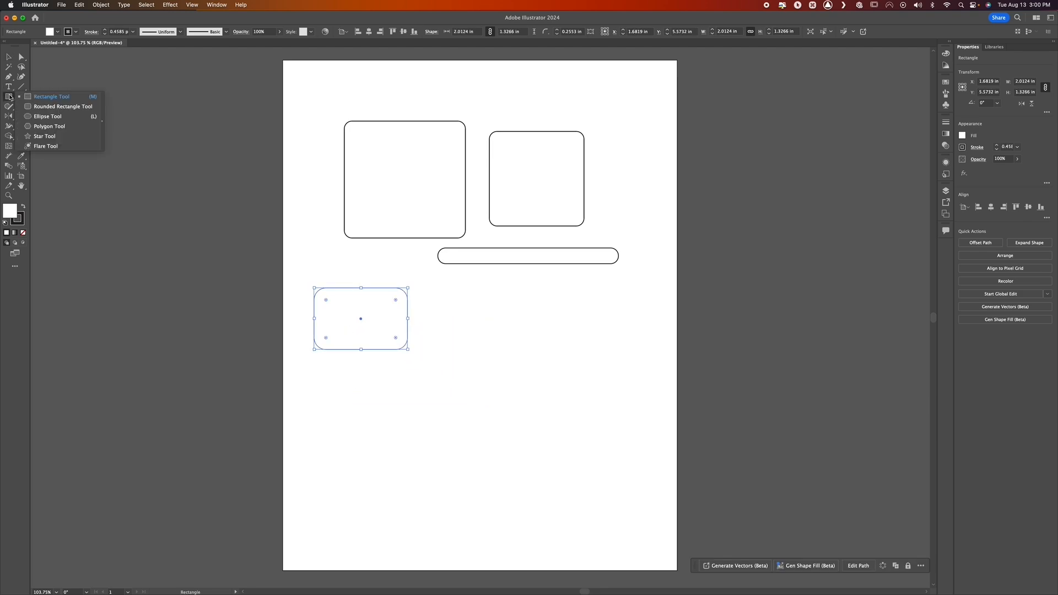
pyautogui.click(49, 126)
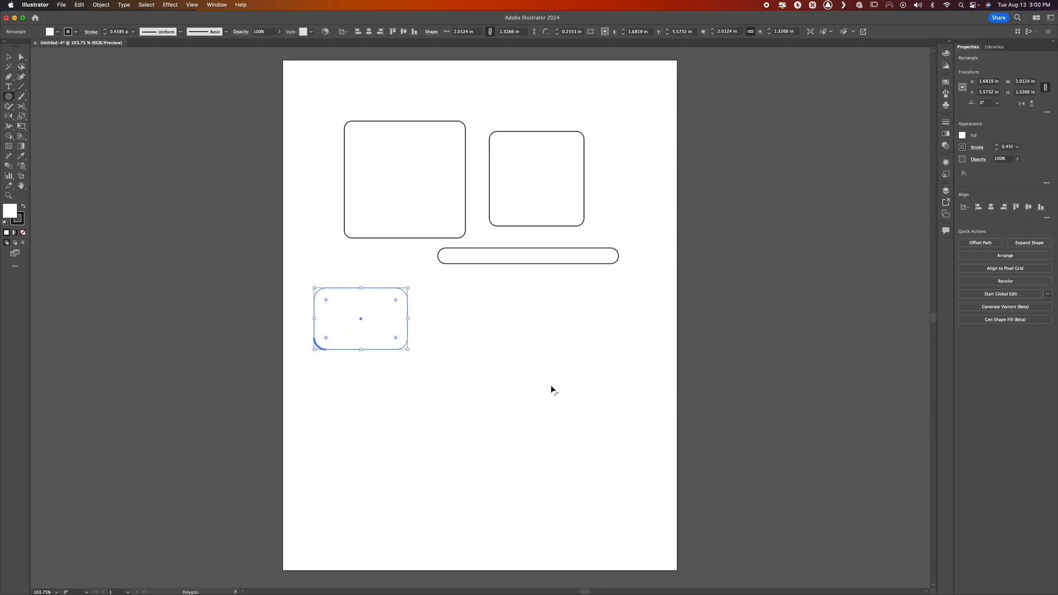
pyautogui.moveTo(487, 328); pyautogui.dragTo(514, 364)
pyautogui.press('super+z')
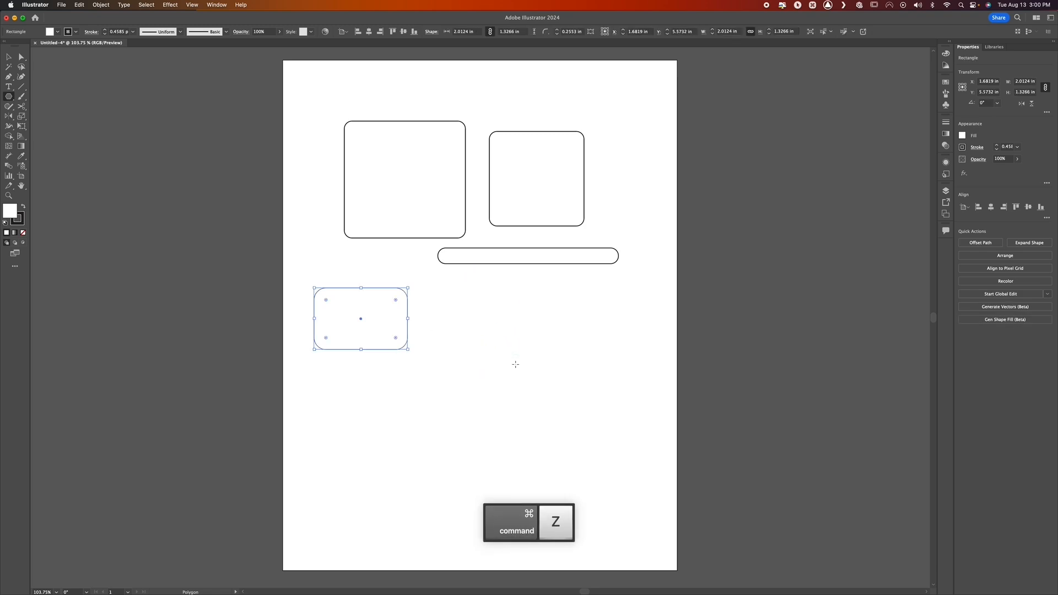
# Create a three-sided polygon with a 1.0114 in radius beside the small rounded rectangle and slightly round its corners
pyautogui.click(515, 366)
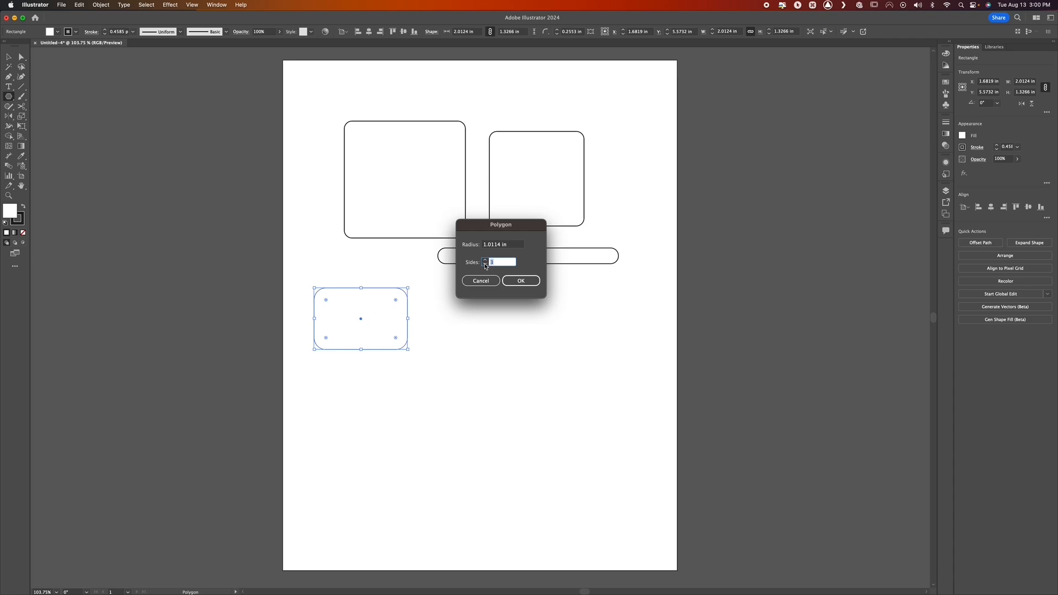
pyautogui.click(537, 285)
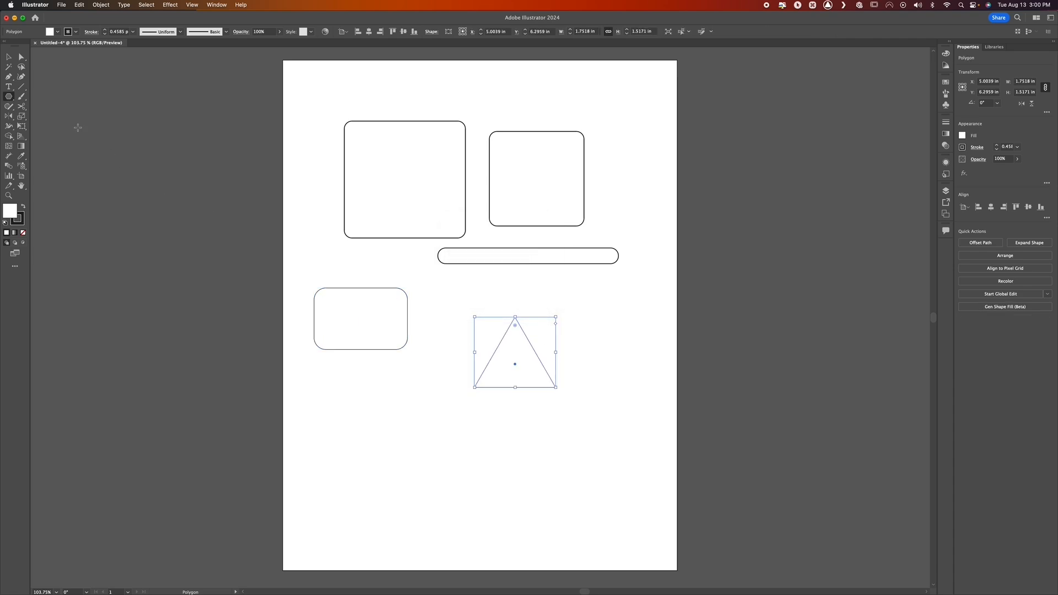
pyautogui.press('v')
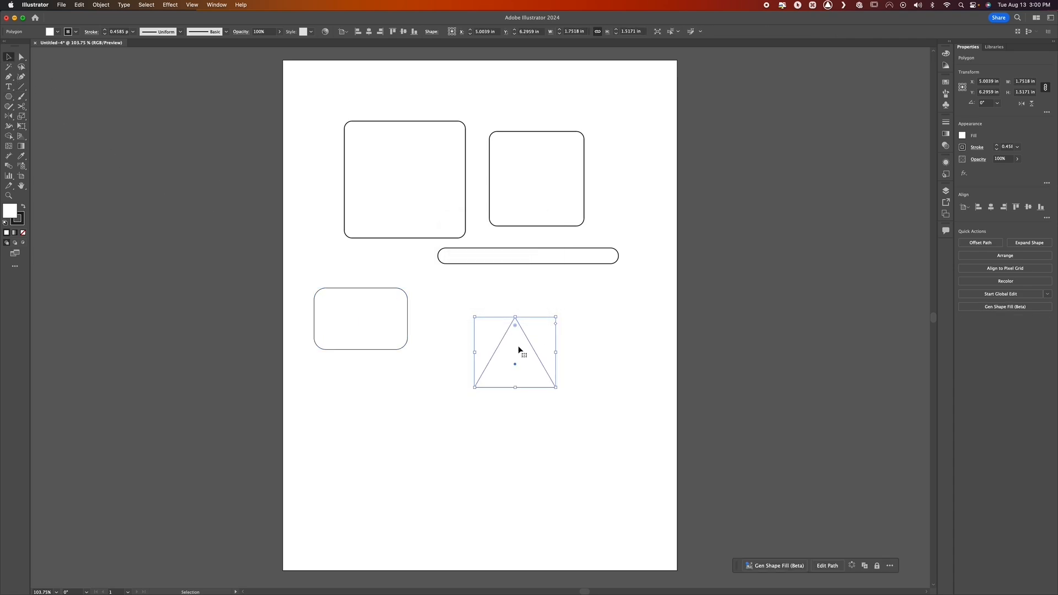
pyautogui.press('ctrl')
pyautogui.moveTo(515, 328); pyautogui.dragTo(516, 333)
# Create a five-sided polygon with a 1.0114 in radius beside the rounded triangle, slightly round its corners, and deselect it
pyautogui.click(8, 98)
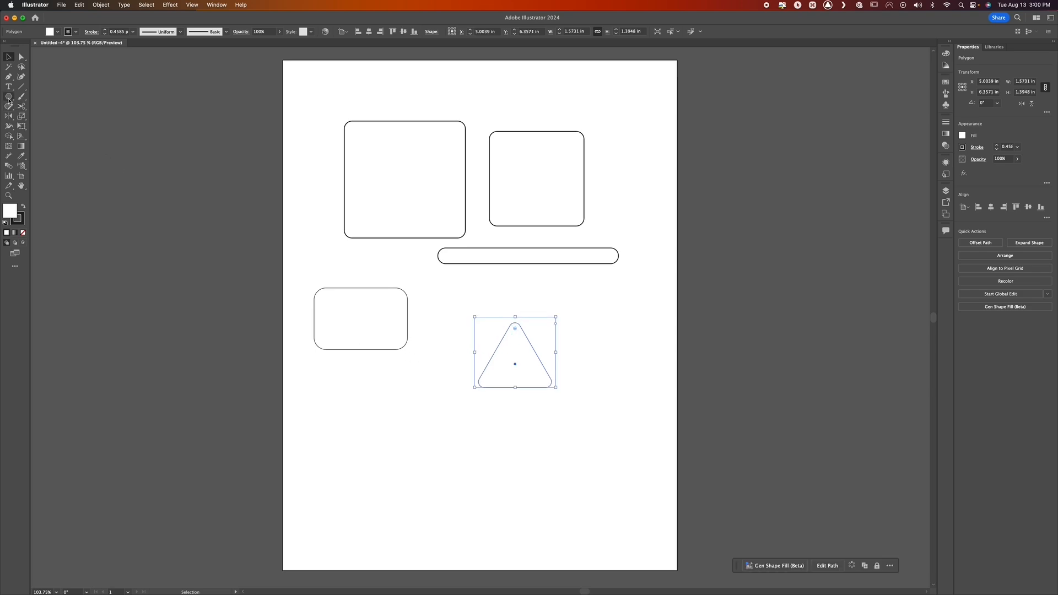
pyautogui.click(613, 363)
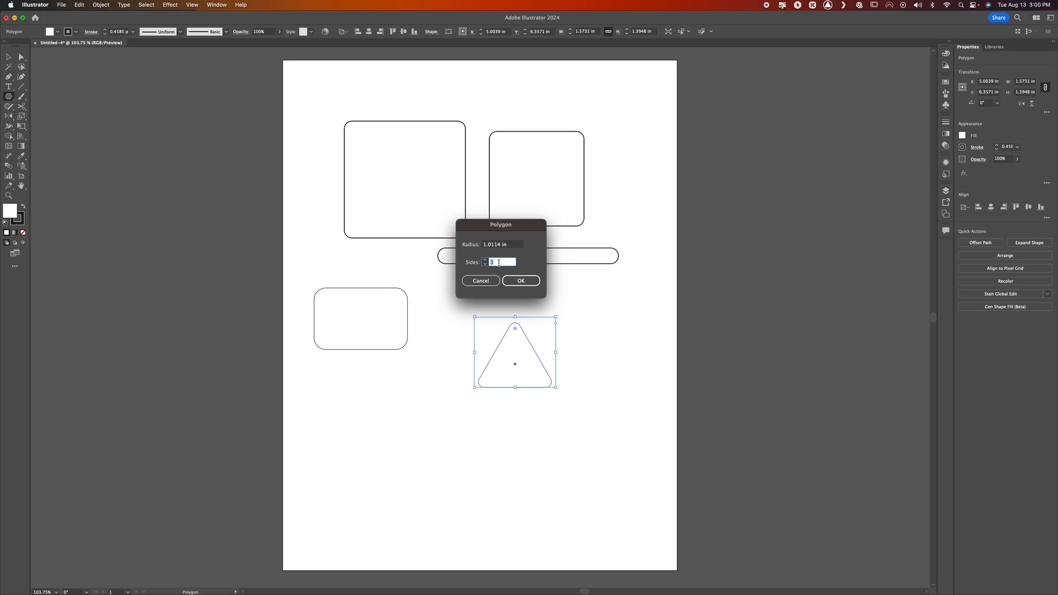
pyautogui.write('5')
pyautogui.click(521, 281)
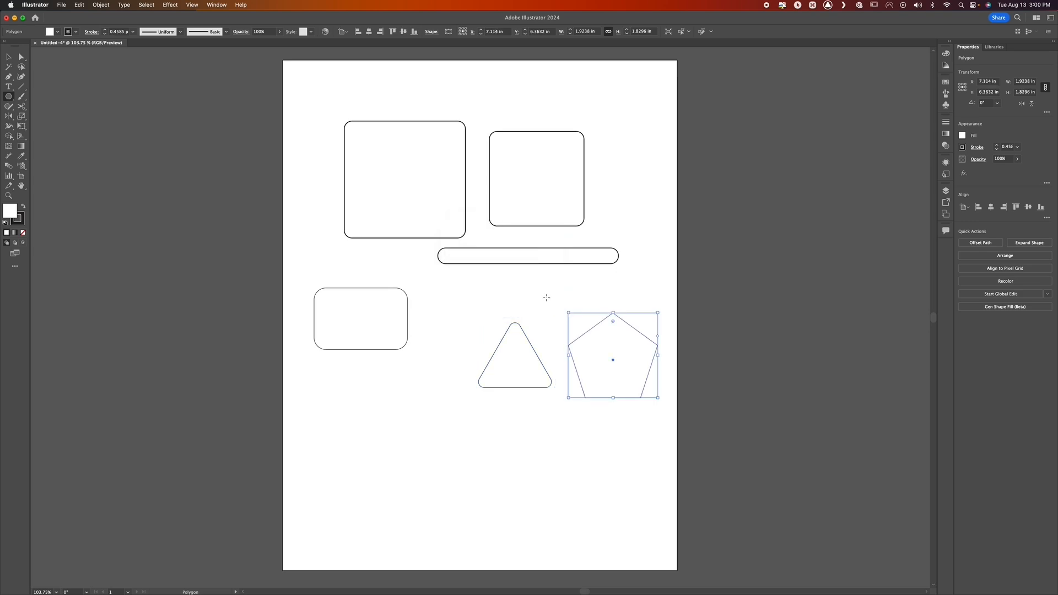
pyautogui.press('ctrl')
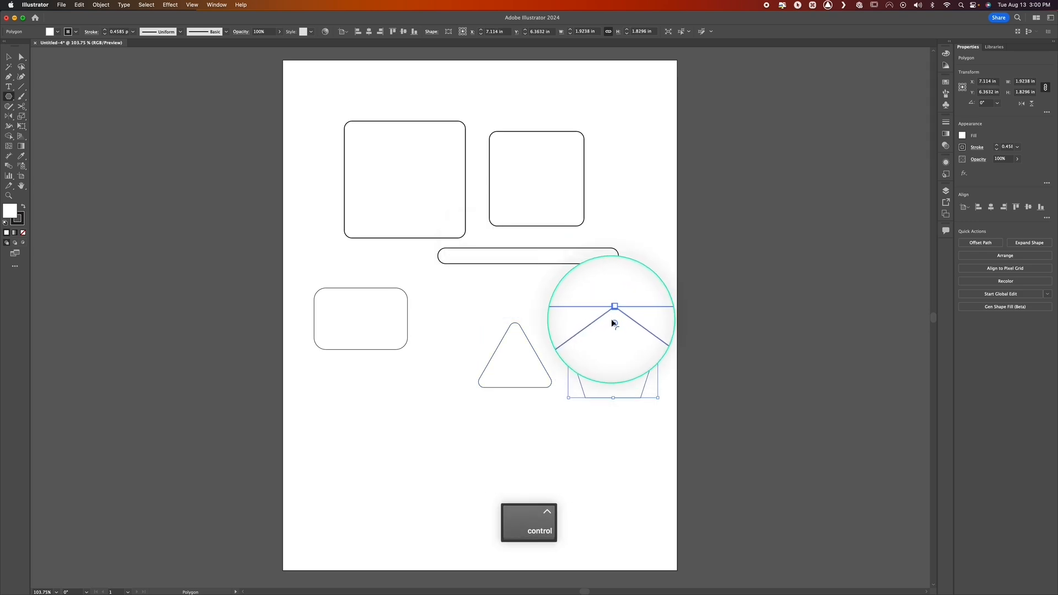
pyautogui.moveTo(613, 323); pyautogui.dragTo(613, 323)
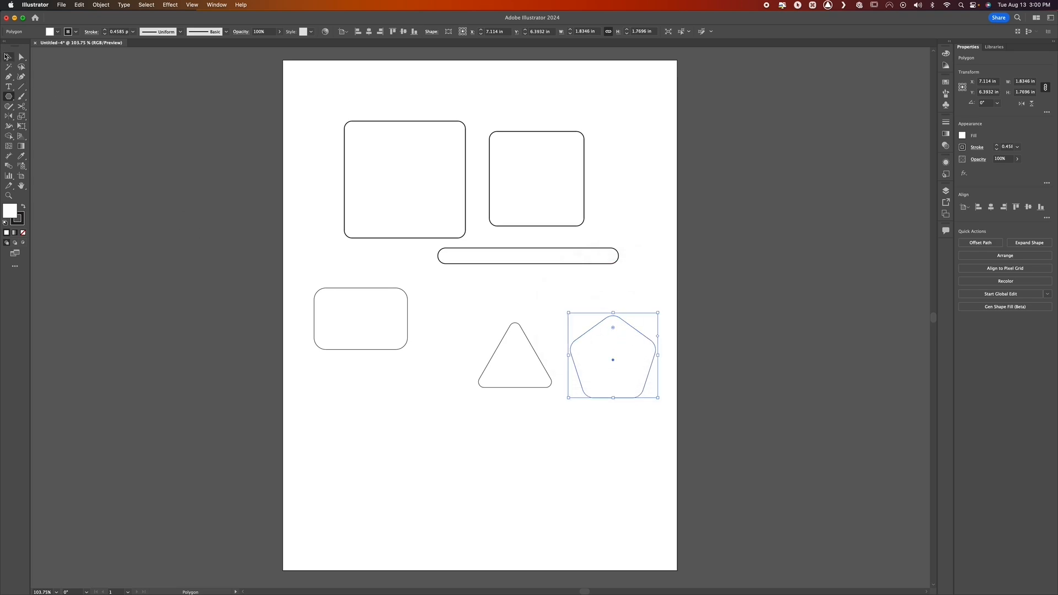
pyautogui.click(6, 56)
pyautogui.click(595, 456)
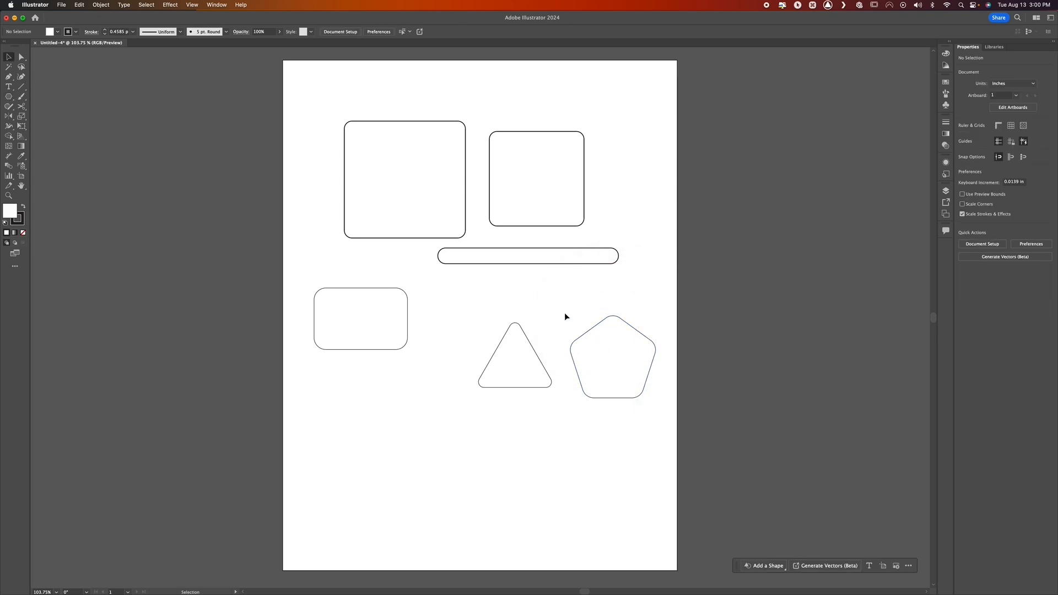
# Draw a 13-pointed star about 3.8 in across below the small rounded rectangle and round its outer points
pyautogui.click(9, 97)
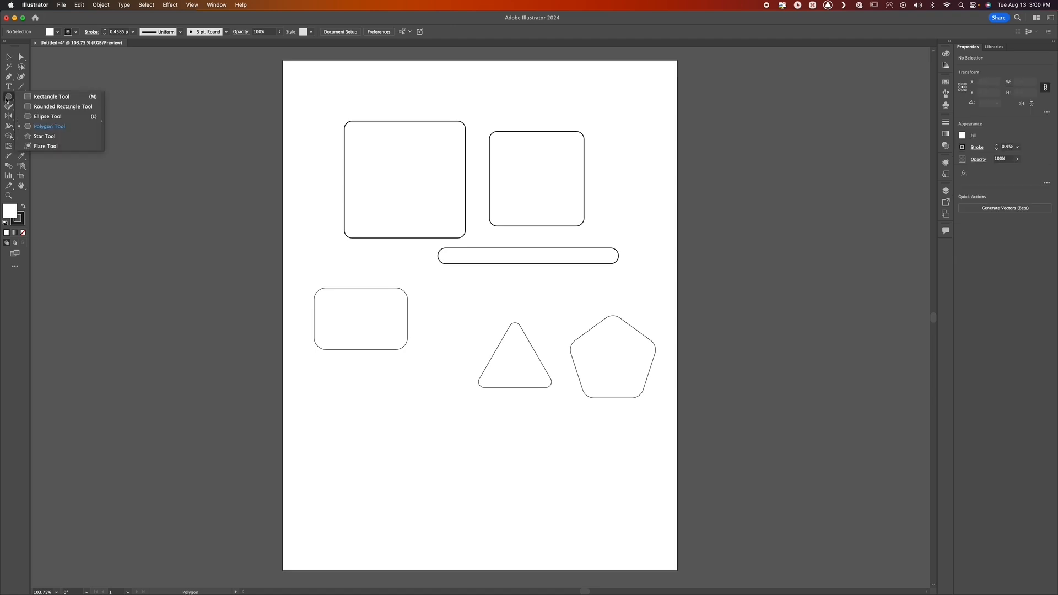
pyautogui.click(41, 136)
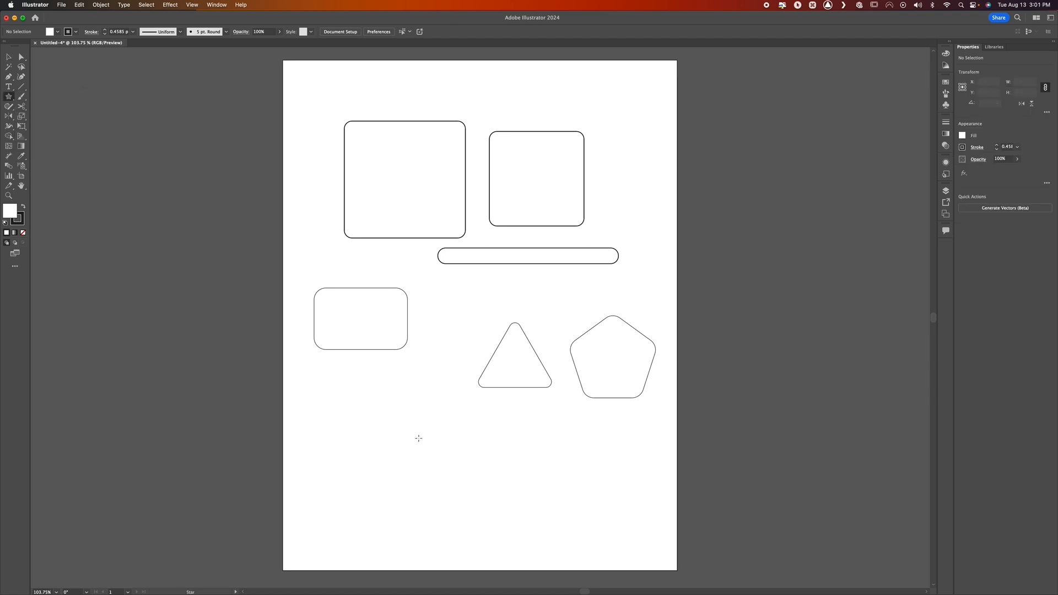
pyautogui.moveTo(414, 423); pyautogui.dragTo(414, 512)
pyautogui.press('v')
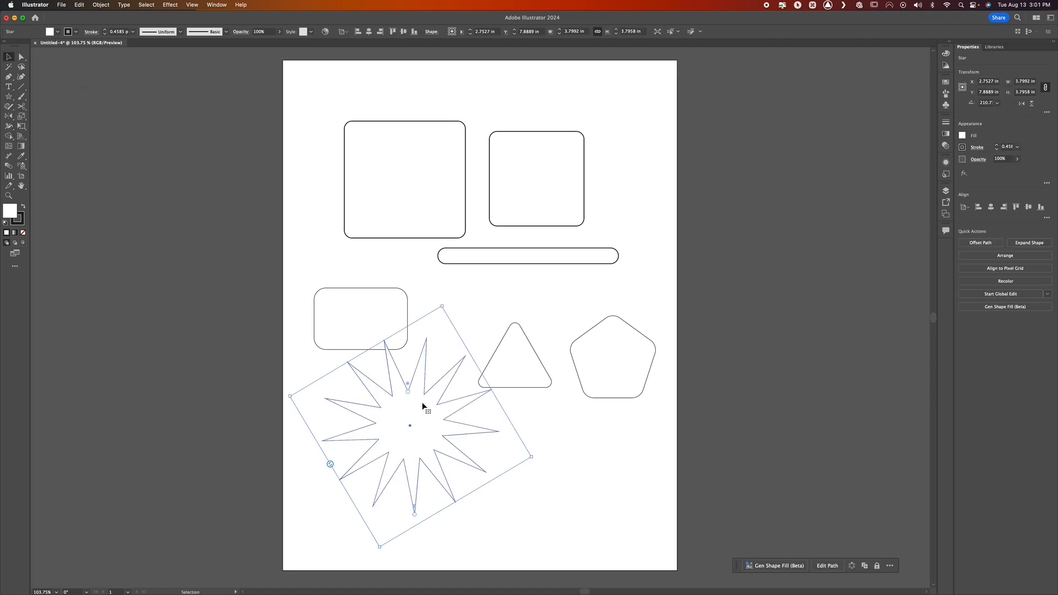
pyautogui.press('ctrl')
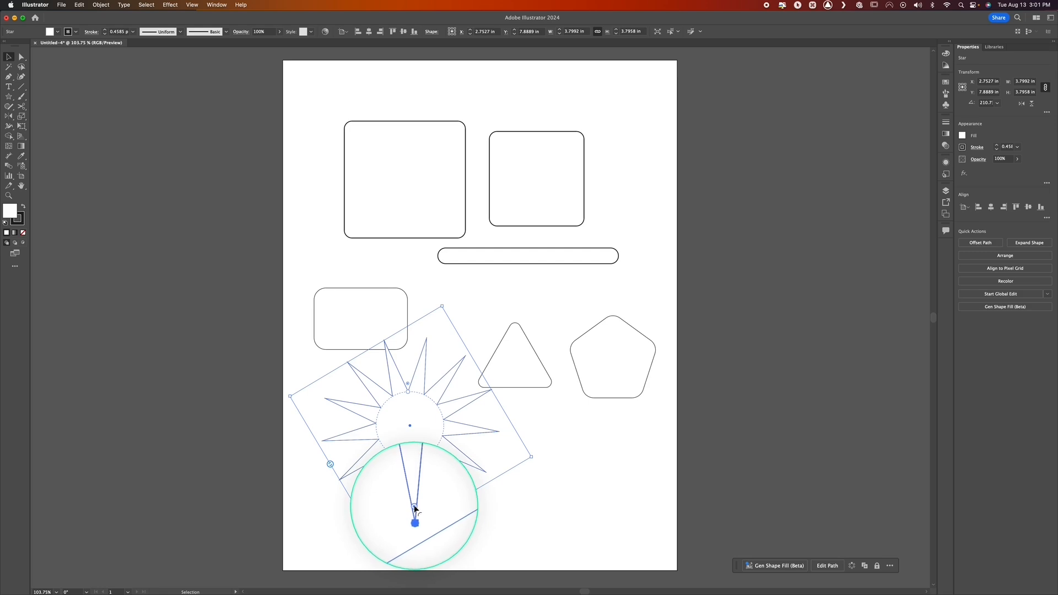
pyautogui.moveTo(414, 506); pyautogui.dragTo(414, 504)
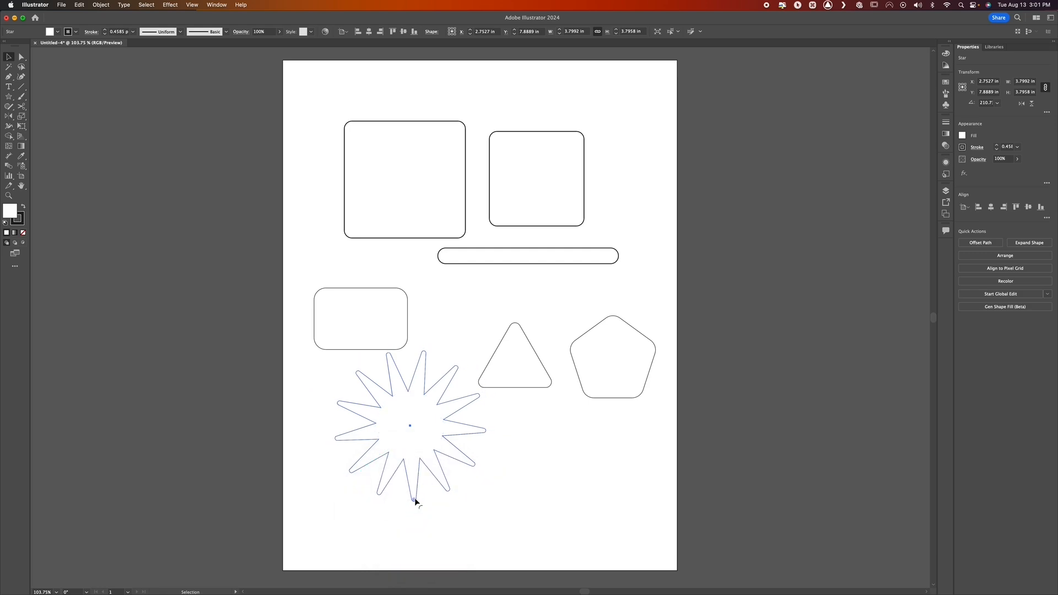
# Round the star's inner corners, move the star down clear of the small rounded rectangle, and deselect it
pyautogui.press('ctrl')
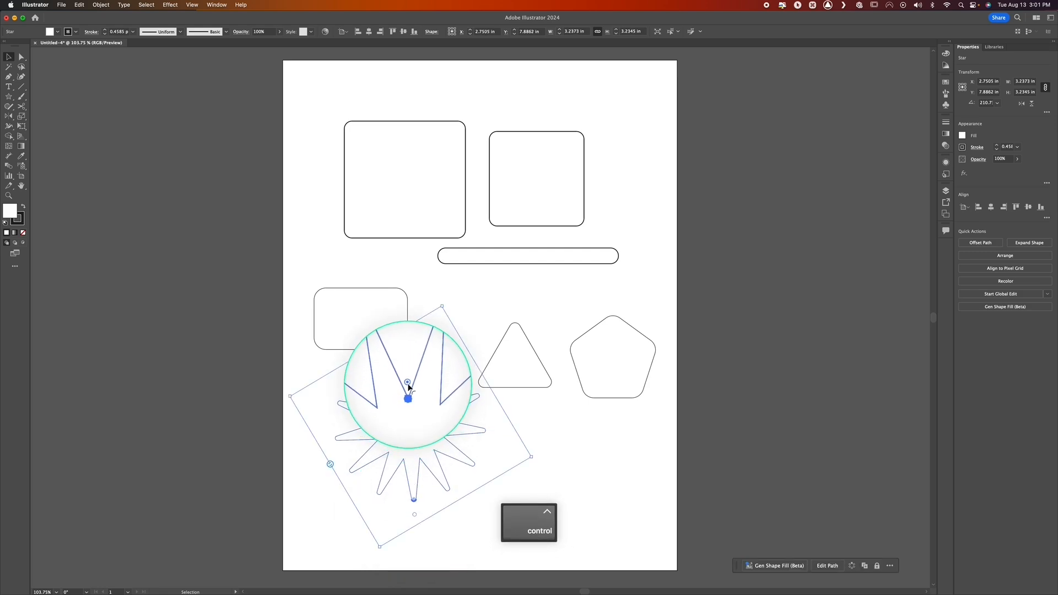
pyautogui.rightClick(409, 384)
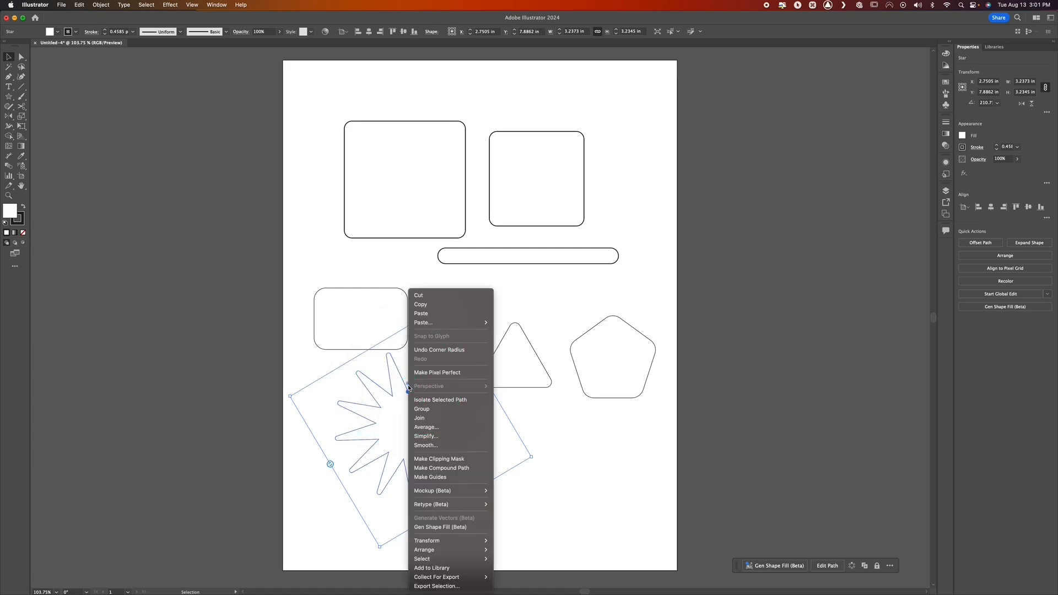
pyautogui.click(408, 384)
pyautogui.moveTo(408, 385)
pyautogui.mouseDown()
pyautogui.moveTo(409, 371)
pyautogui.moveTo(414, 394)
pyautogui.moveTo(413, 368)
pyautogui.moveTo(406, 379)
pyautogui.mouseUp()
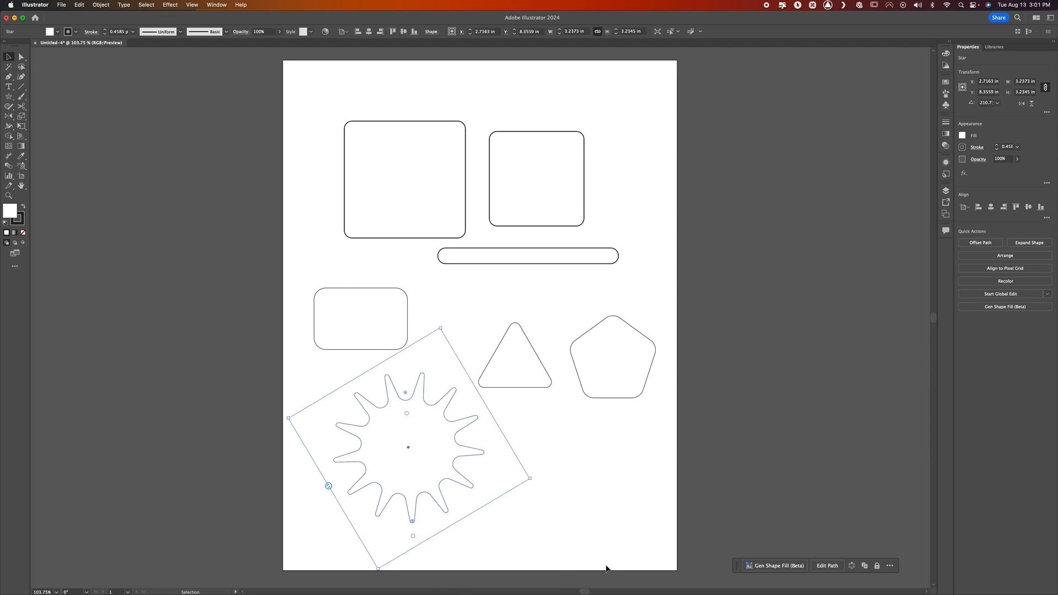
pyautogui.click(554, 511)
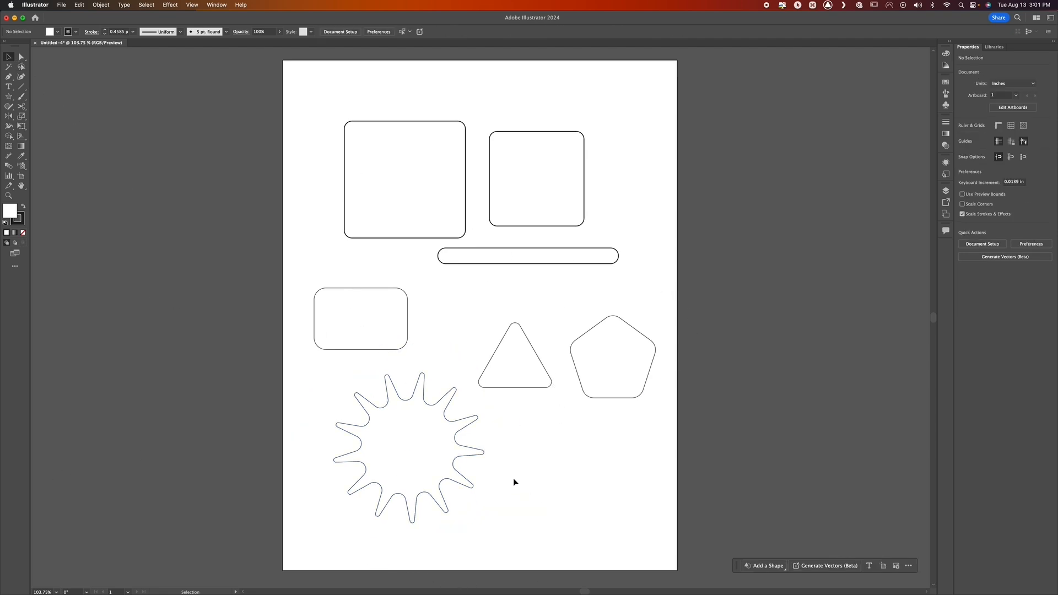